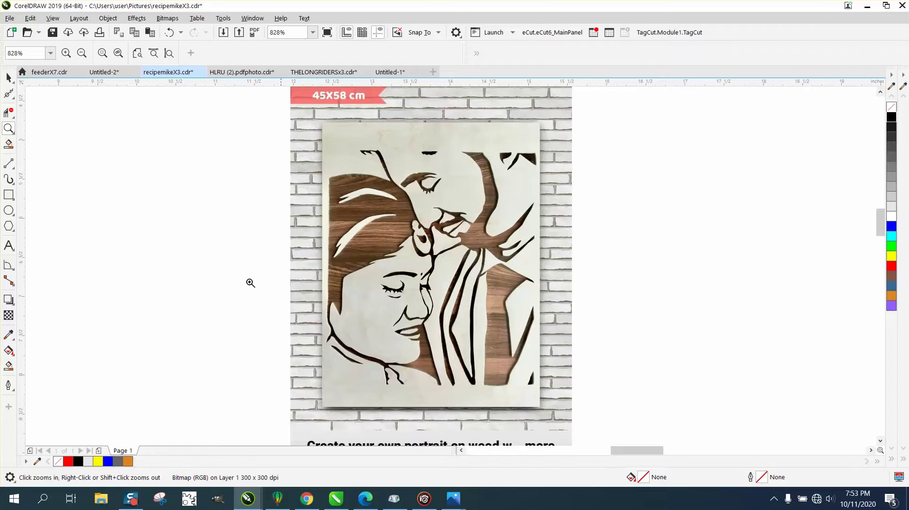
Crop the portrait photo to about 2.744 by 3.482 inches, keeping only the wooden artwork panel without the brick wall
click(14, 116)
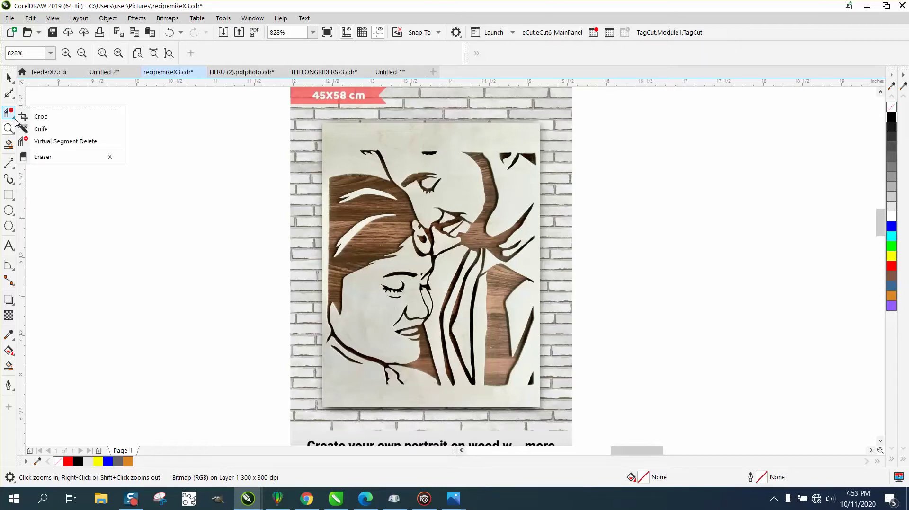
click(40, 116)
drag(327, 130, 540, 402)
drag(328, 263, 324, 264)
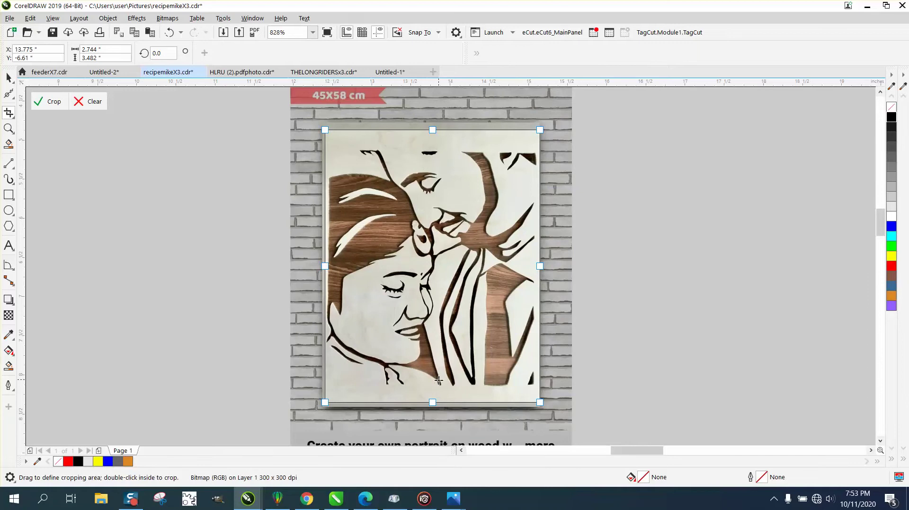
click(54, 101)
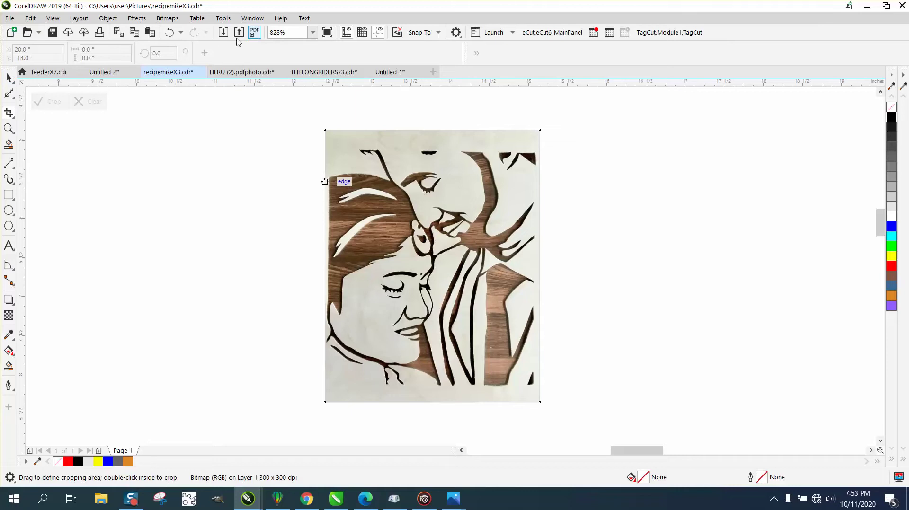
Outline-trace the cropped bitmap as Clipart with the preset settings and move the traced group to the right of the photo
click(9, 77)
click(334, 56)
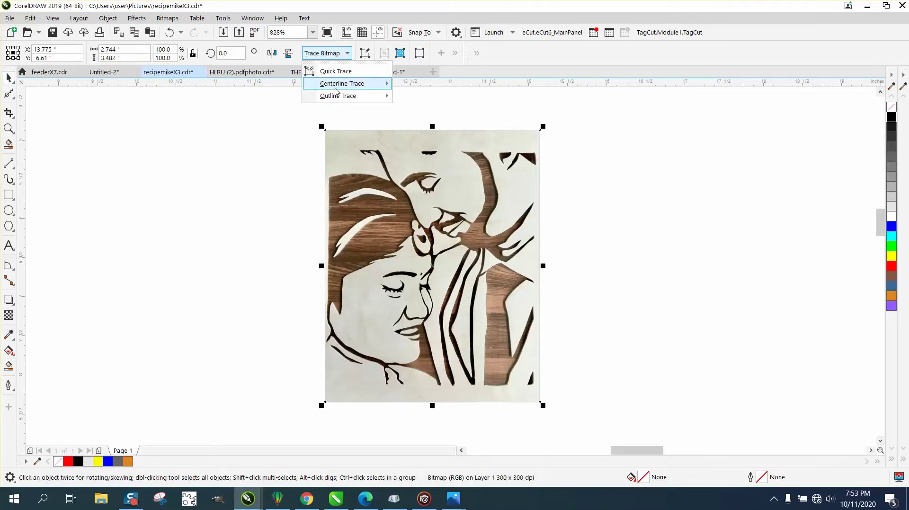
mouse_move(338, 95)
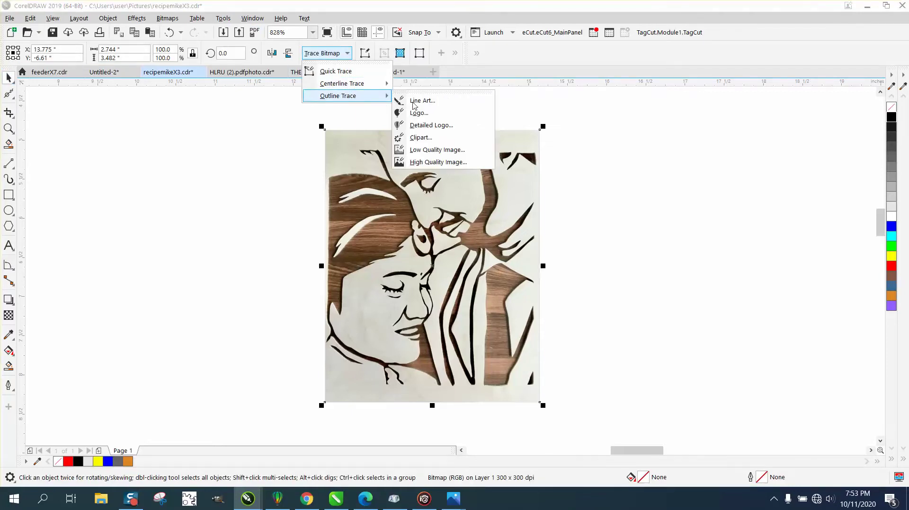
click(419, 137)
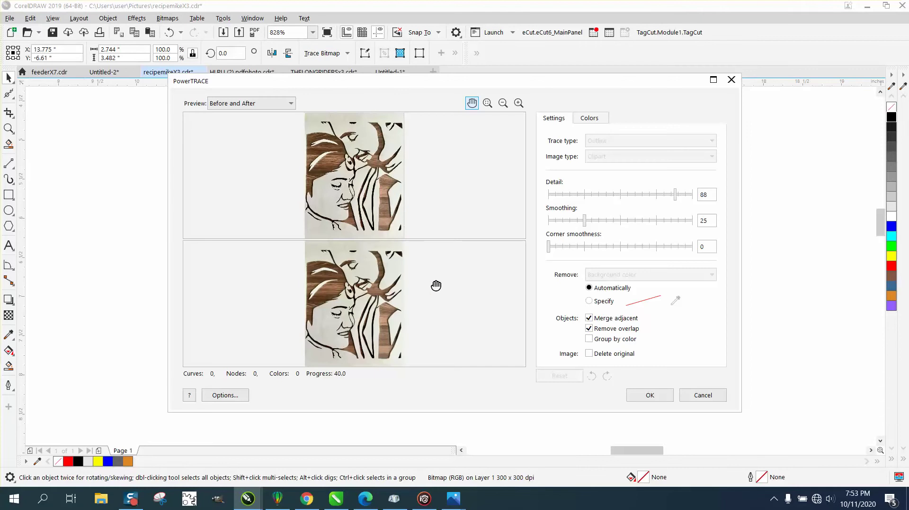
click(649, 397)
key(Right)
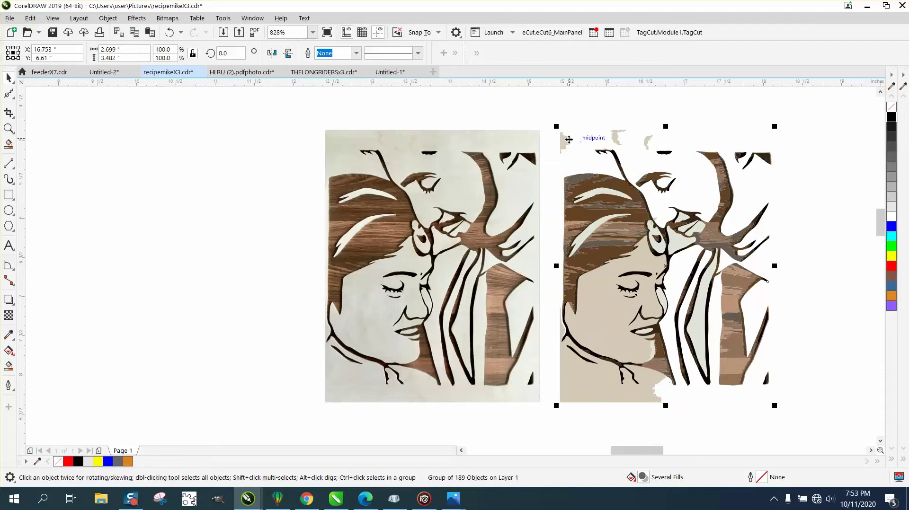
Ungroup the traced artwork and delete the stray beige patches above the heads
click(108, 19)
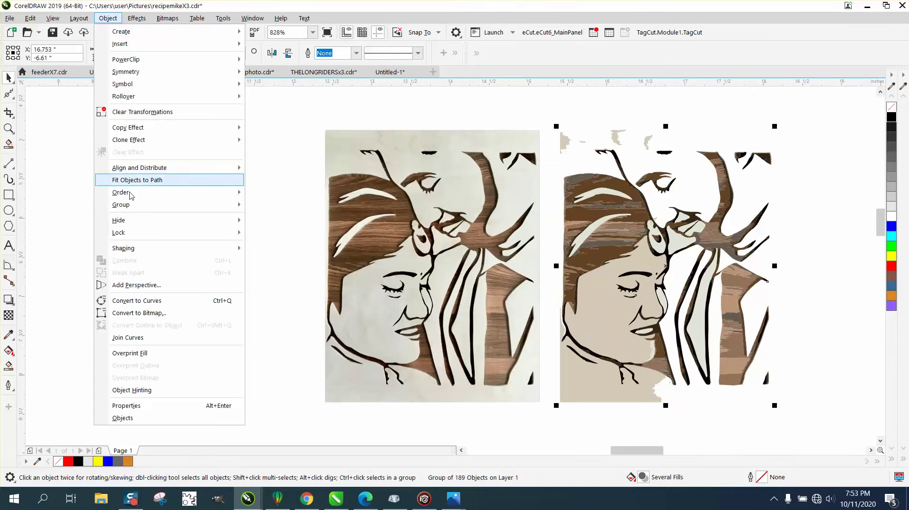
mouse_move(132, 207)
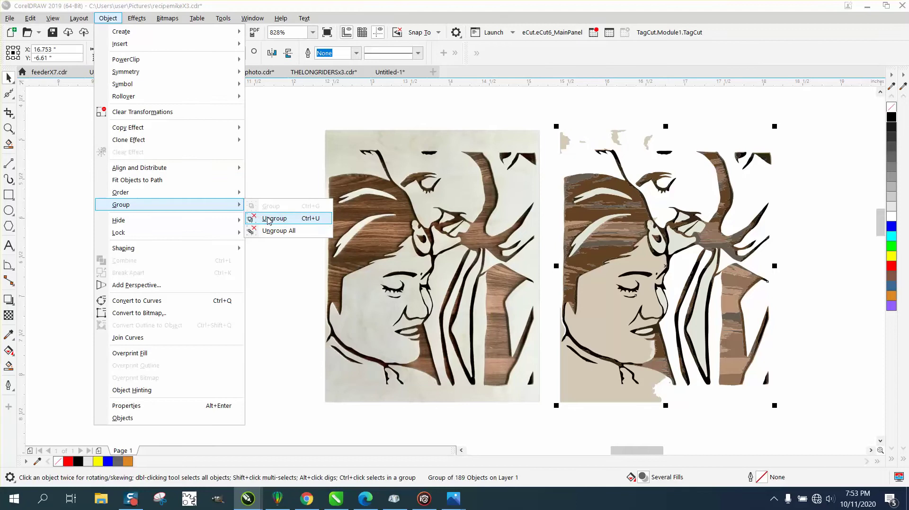
click(269, 220)
click(563, 146)
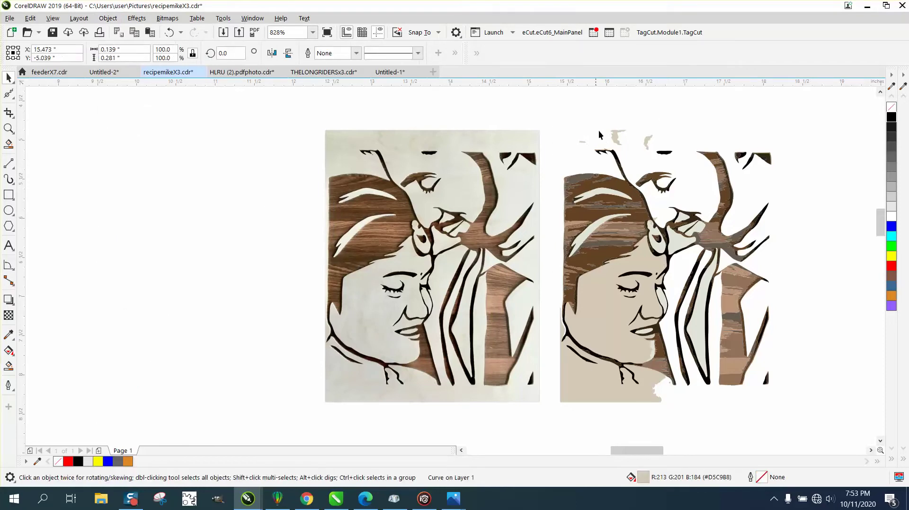
key(Delete)
click(646, 142)
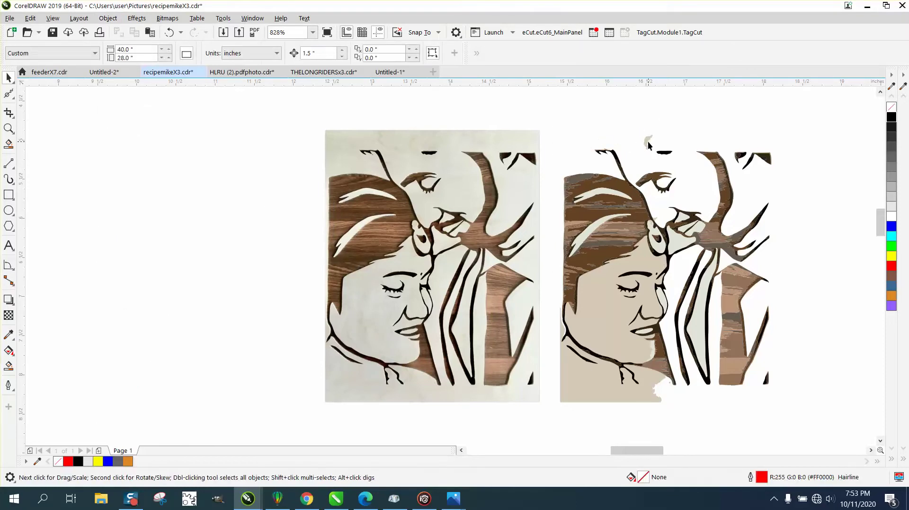
key(Delete)
Delete the beige fills of the lower background and the woman's face, and the light fill by her ear
click(639, 399)
key(Delete)
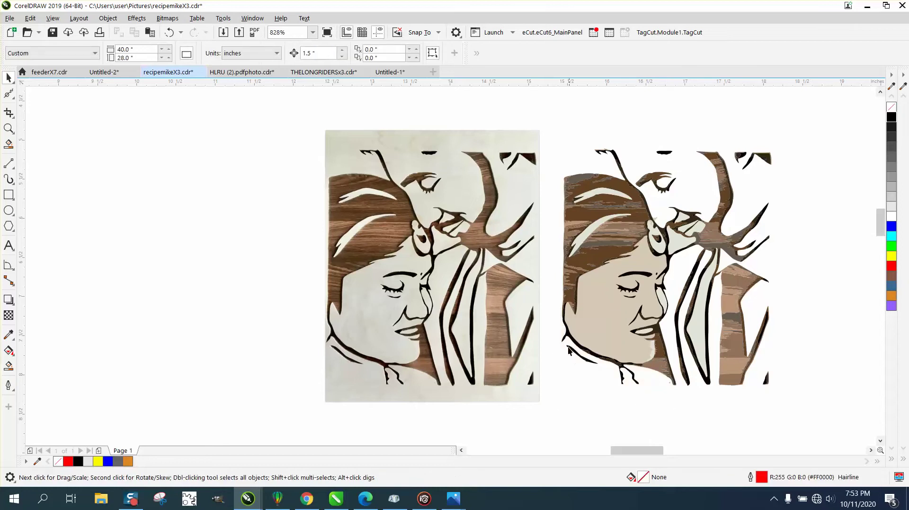
click(608, 326)
key(Delete)
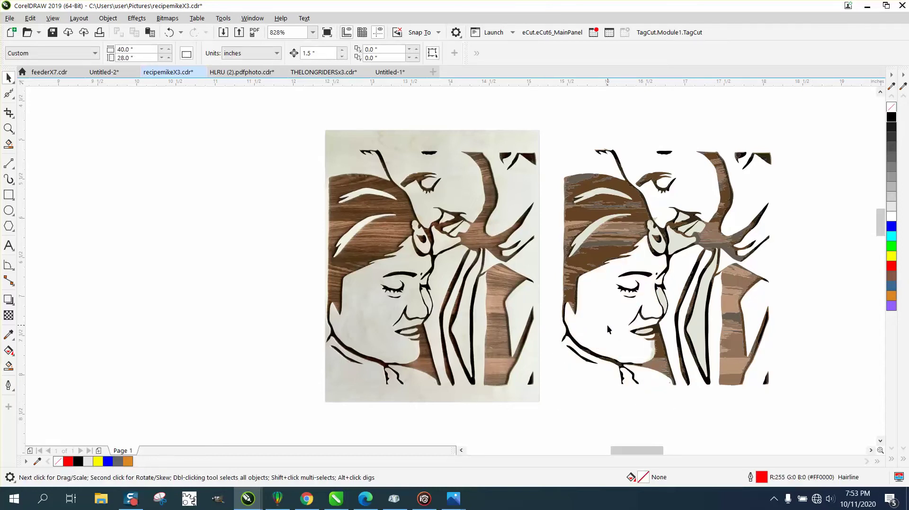
click(665, 250)
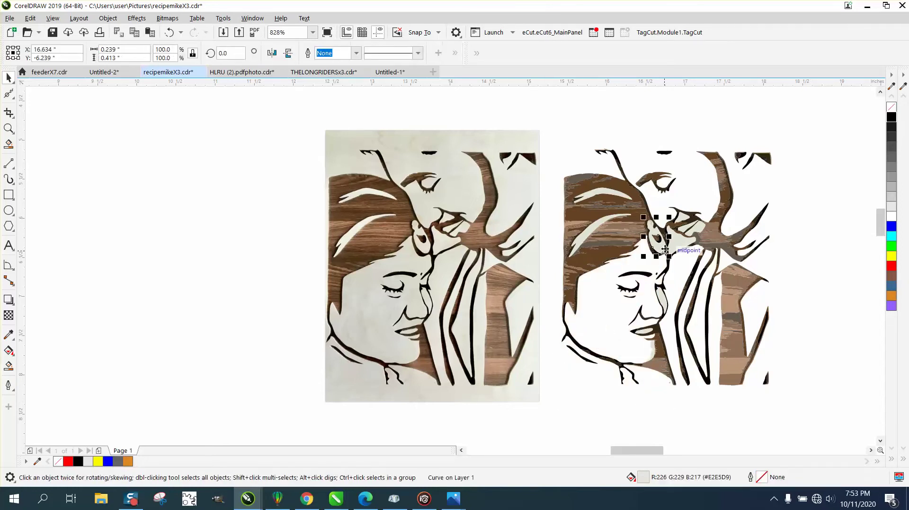
key(Delete)
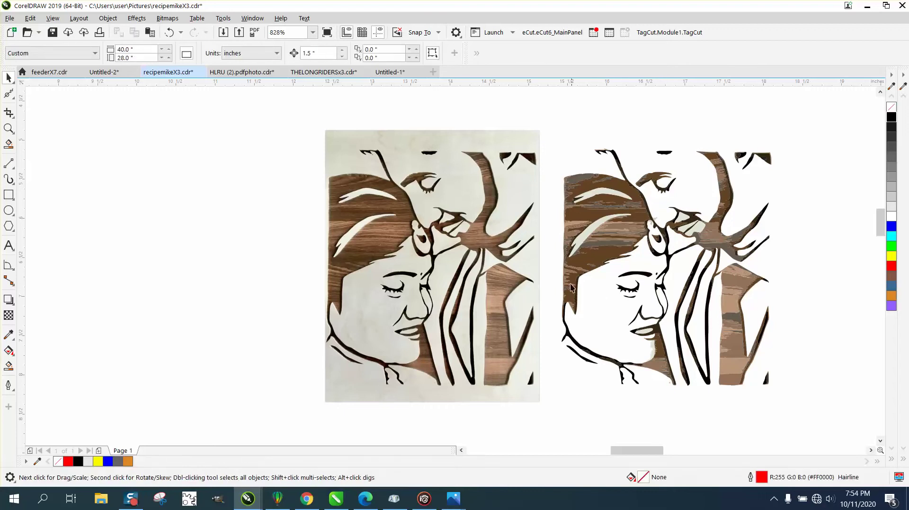
Select all the traced pieces and create a rectangle that exactly frames them
drag(568, 217, 798, 411)
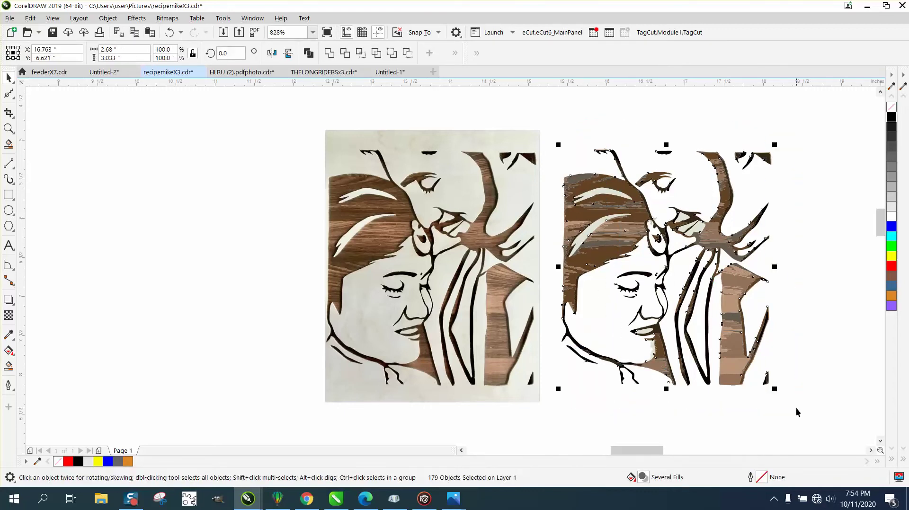
double_click(8, 195)
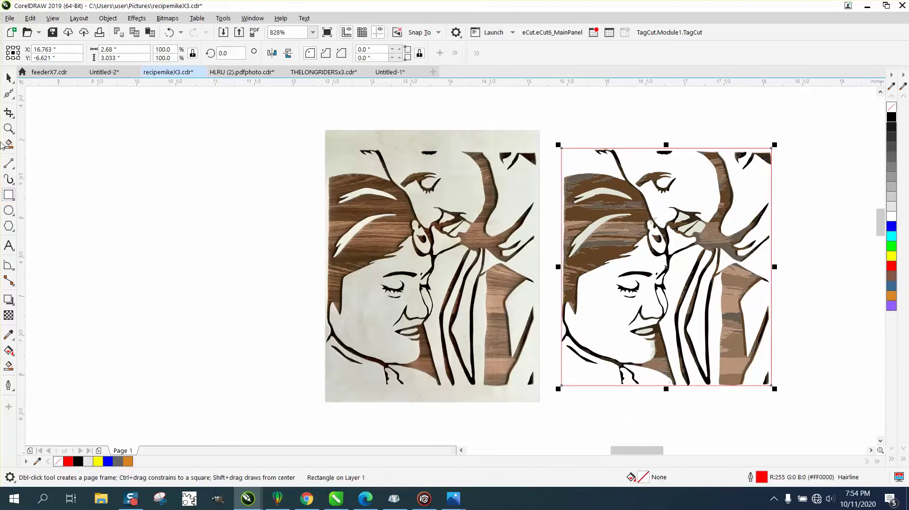
click(8, 128)
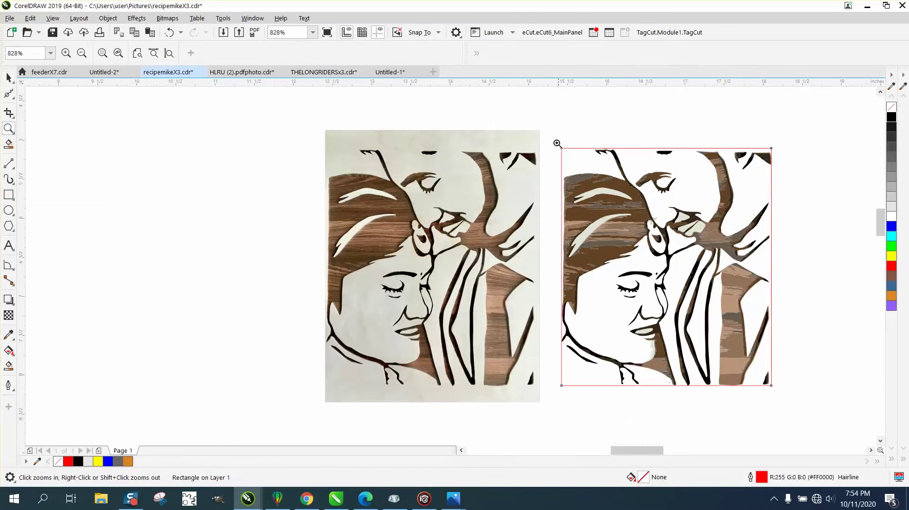
drag(554, 151, 809, 430)
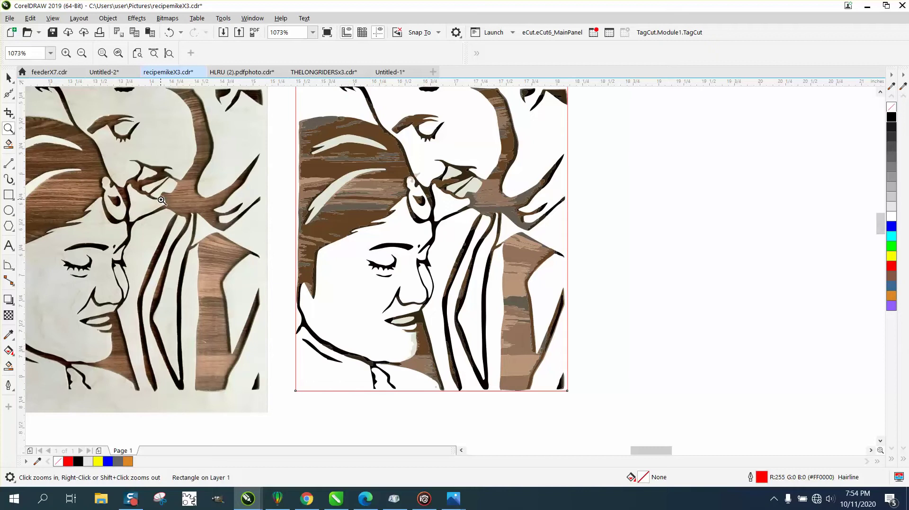
right_click(381, 159)
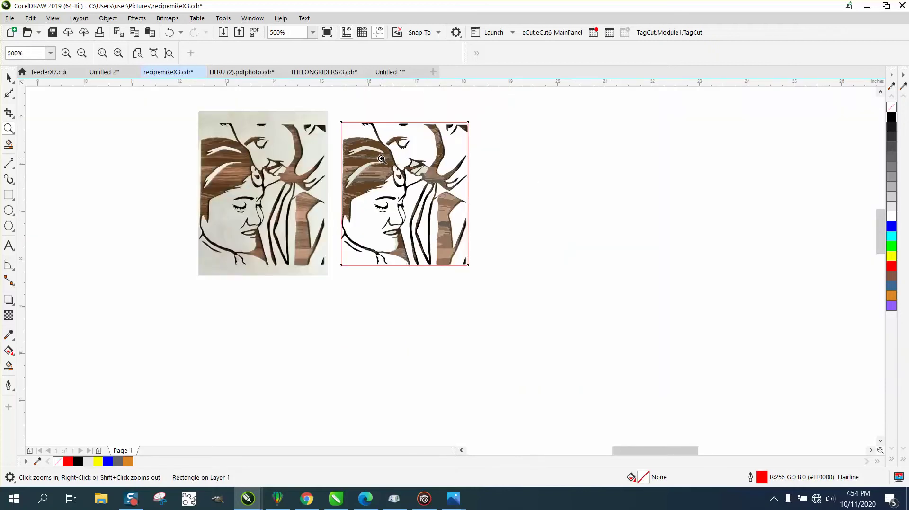
With nothing selected, set the document's nudge distance to 3 inches
click(8, 77)
click(353, 112)
drag(320, 53, 282, 53)
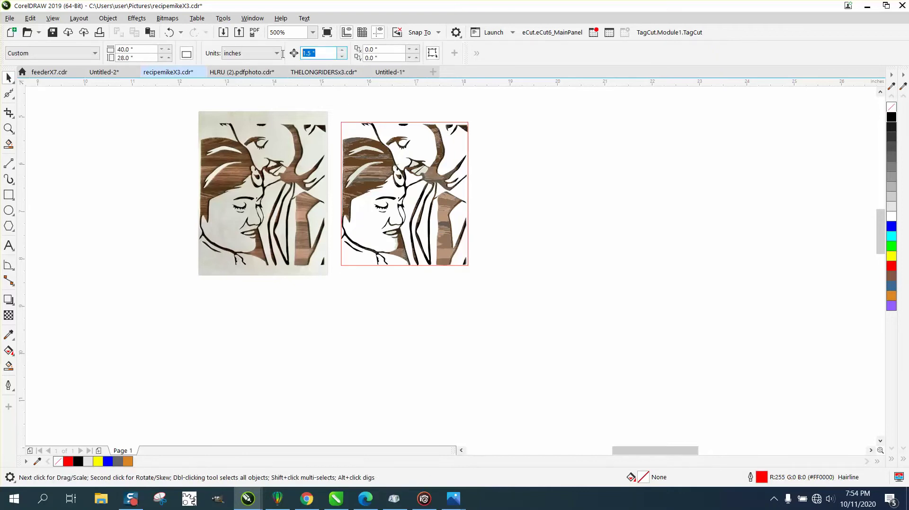
text(3)
key(Return)
Smart Fill the area below the neck and the woman's face in black, nudging each new shape 3 inches right
click(9, 366)
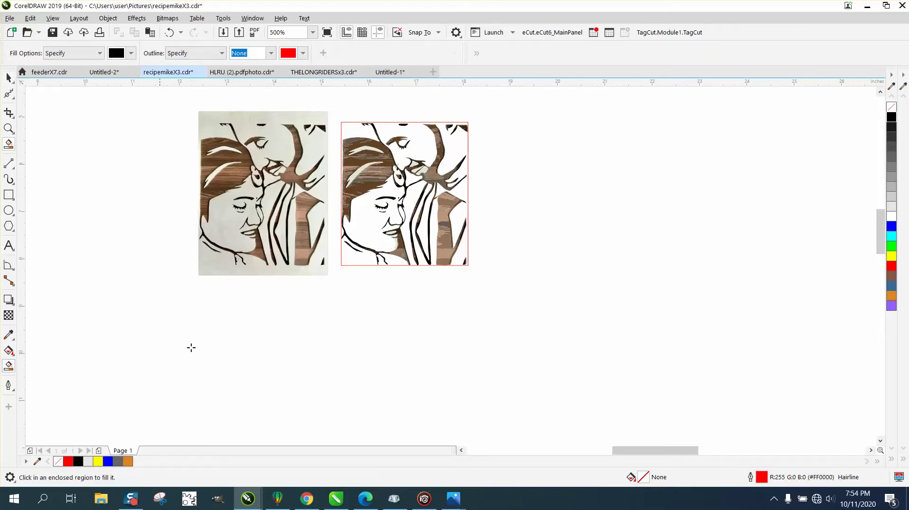
click(352, 261)
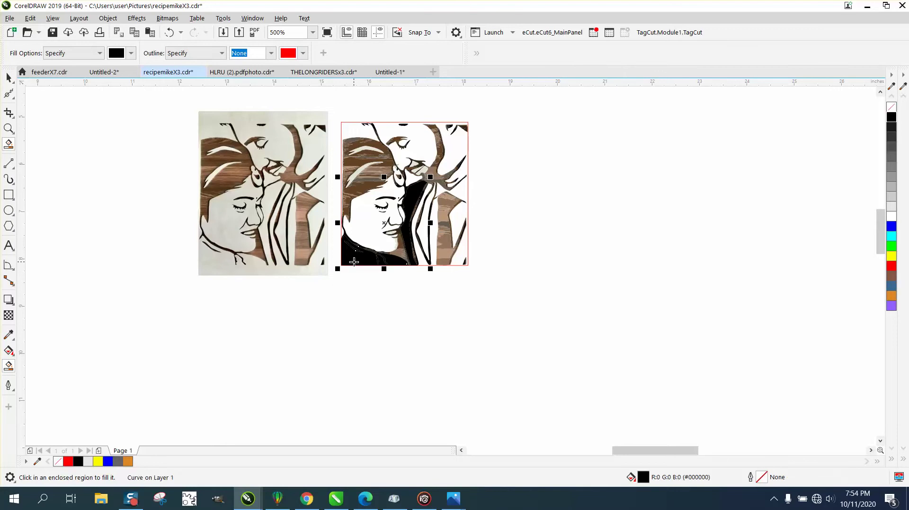
key(Right)
click(371, 229)
key(Right)
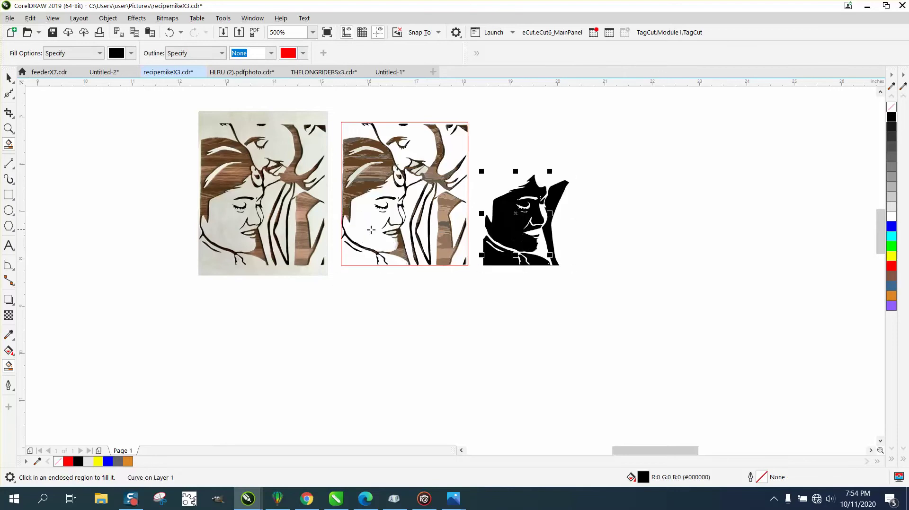
Smart Fill the man's face area, the background above the hair and the lapel strip in black, nudging each shape right
click(406, 161)
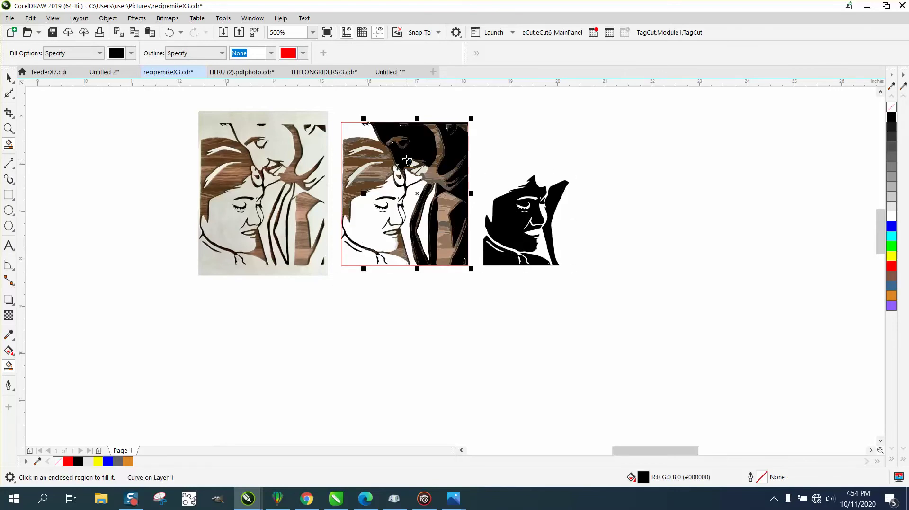
key(Right)
click(380, 140)
key(Right)
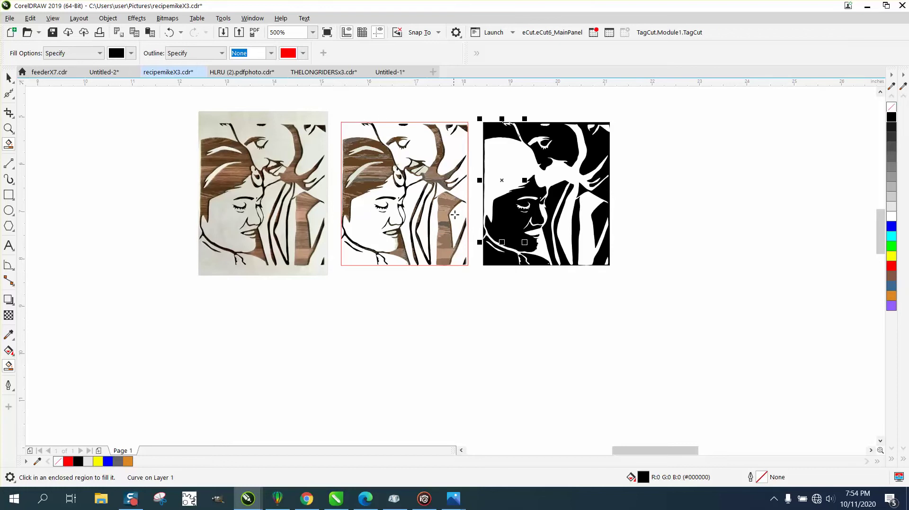
click(424, 242)
key(Right)
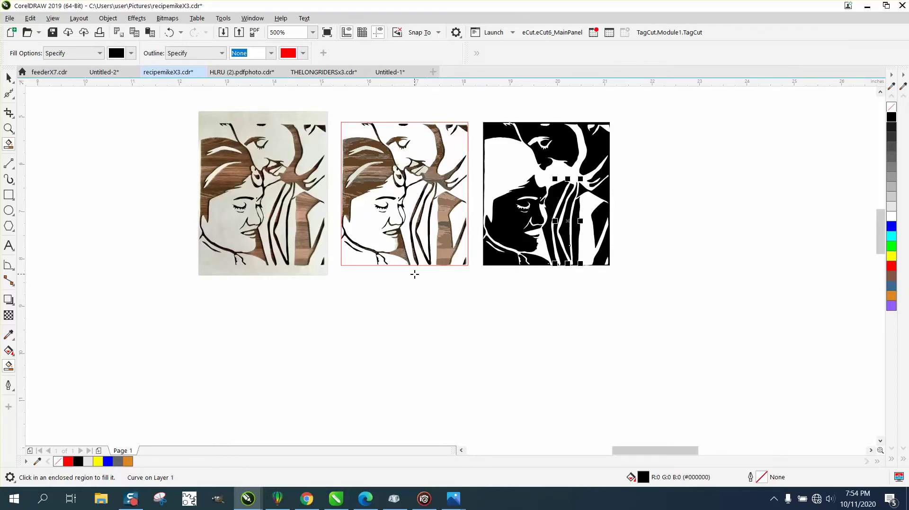
Smart Fill the woman's ear and the man's chin area in black, nudging each new shape over to the black copy
click(402, 180)
key(Right)
click(415, 179)
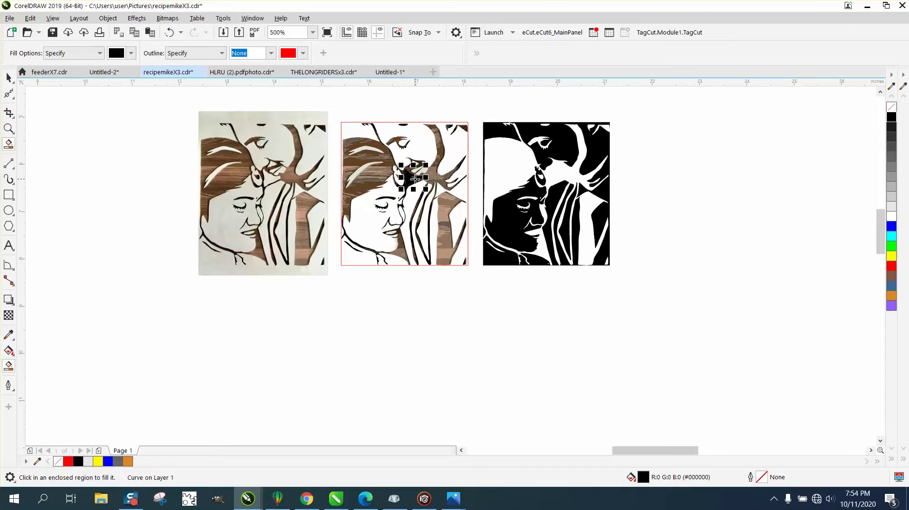
key(Right)
Smart Fill the small light areas around the man's mouth in black and nudge them over to the black copy
click(9, 128)
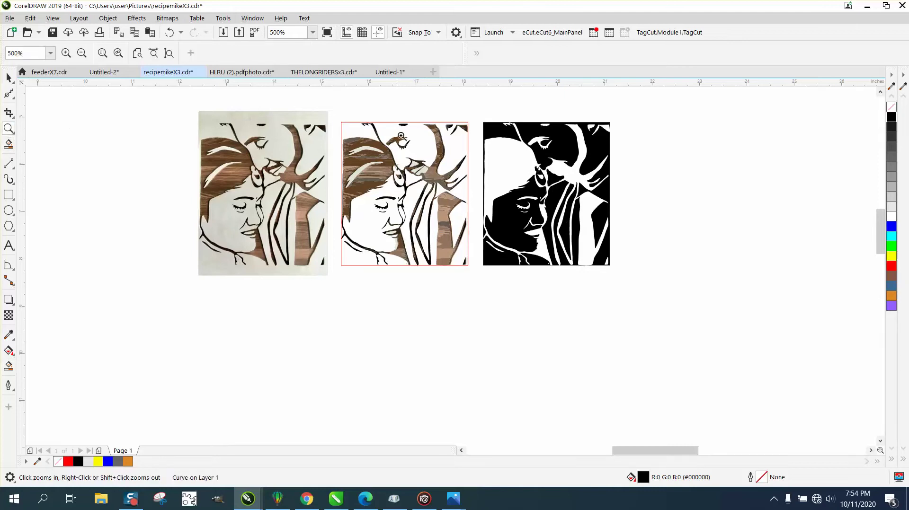
drag(612, 138, 723, 236)
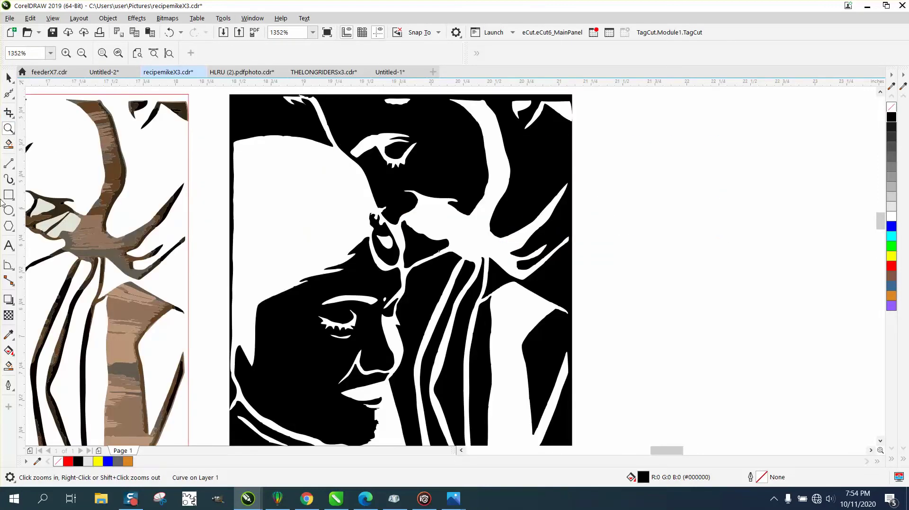
click(9, 365)
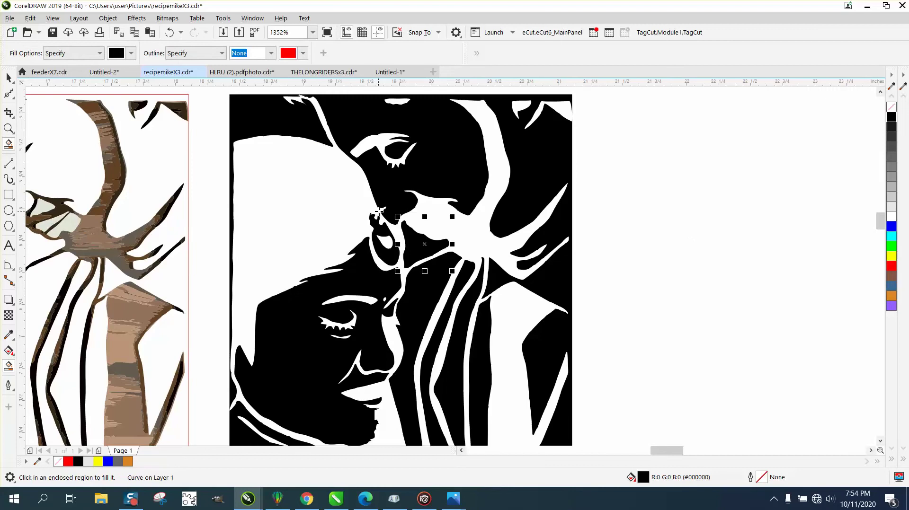
click(38, 207)
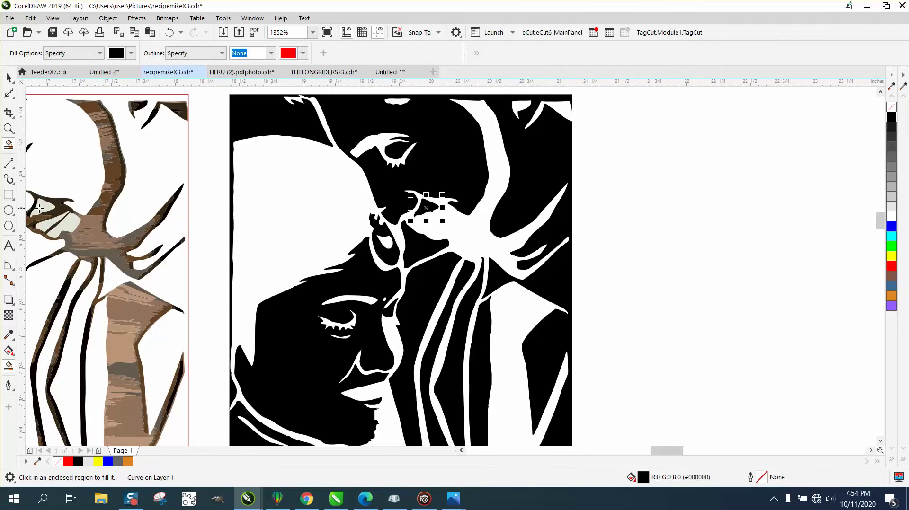
click(62, 224)
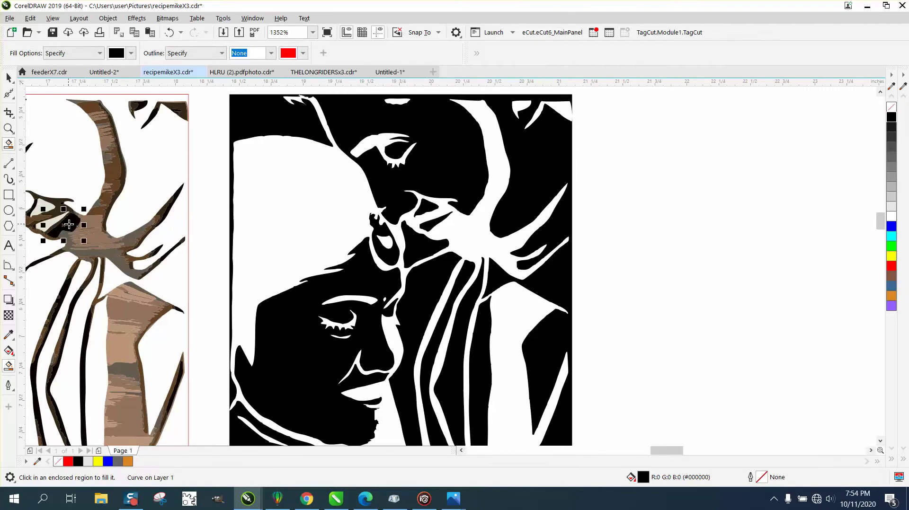
scroll(455, 262, down, 3)
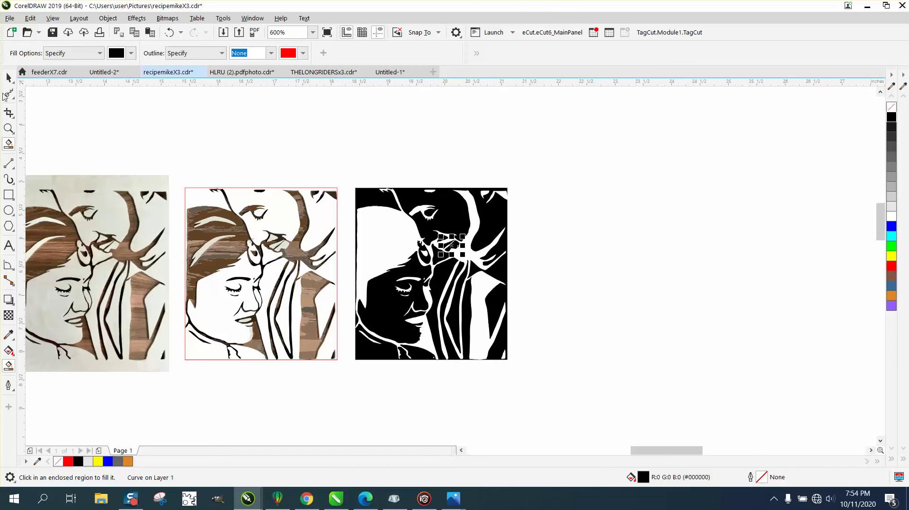
click(9, 77)
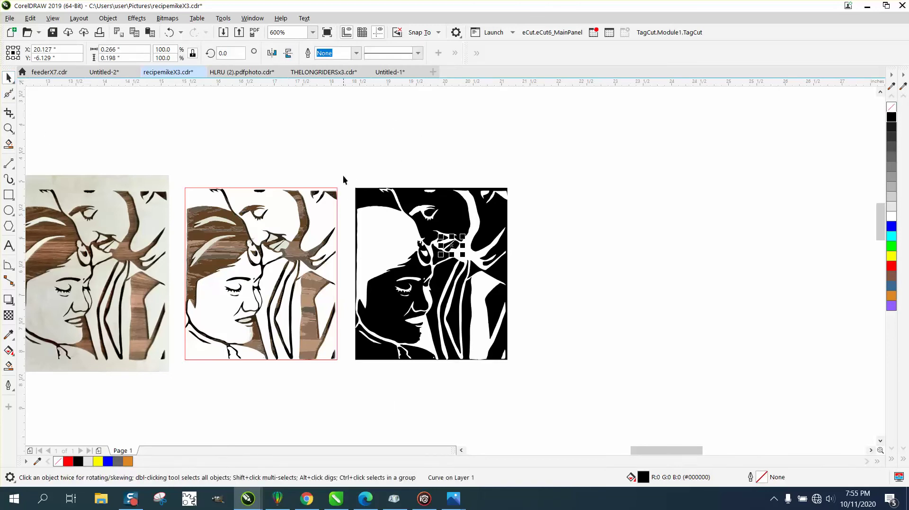
Remove the fill from the ten black portrait shapes and give them a red outline
drag(344, 178, 543, 385)
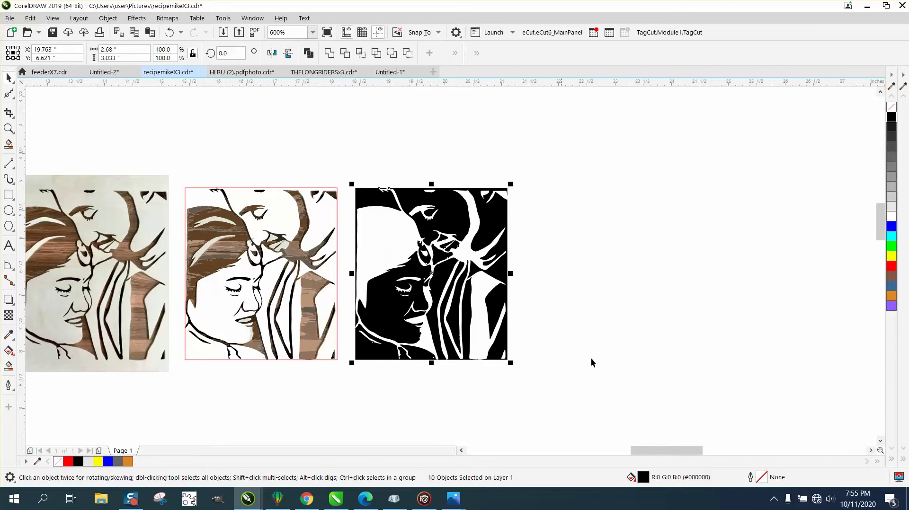
click(892, 107)
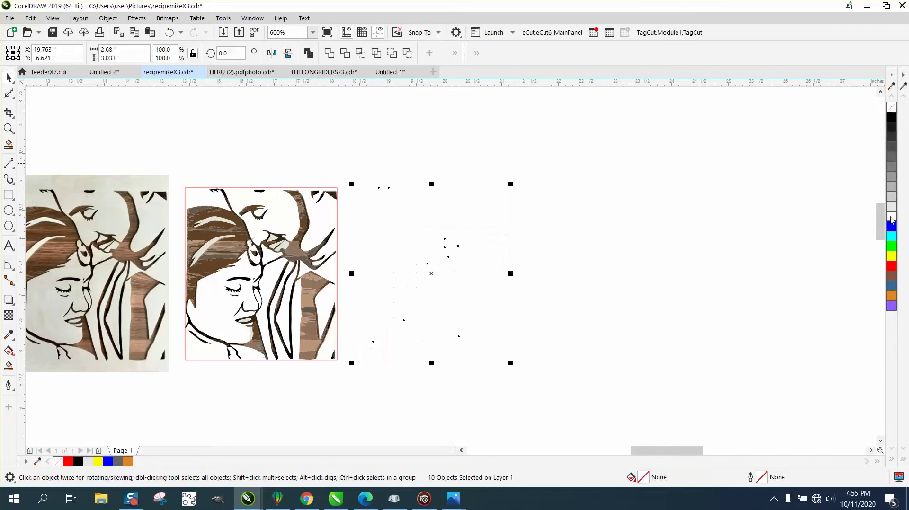
right_click(892, 266)
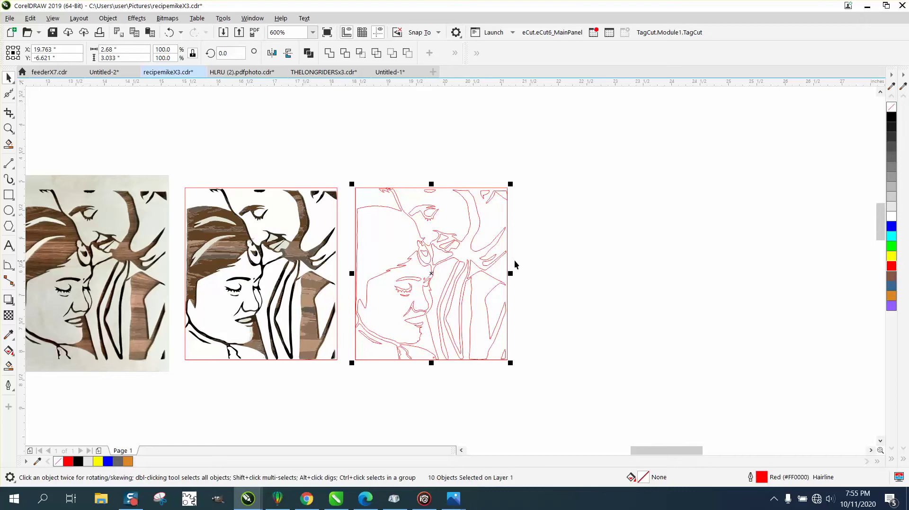
click(9, 129)
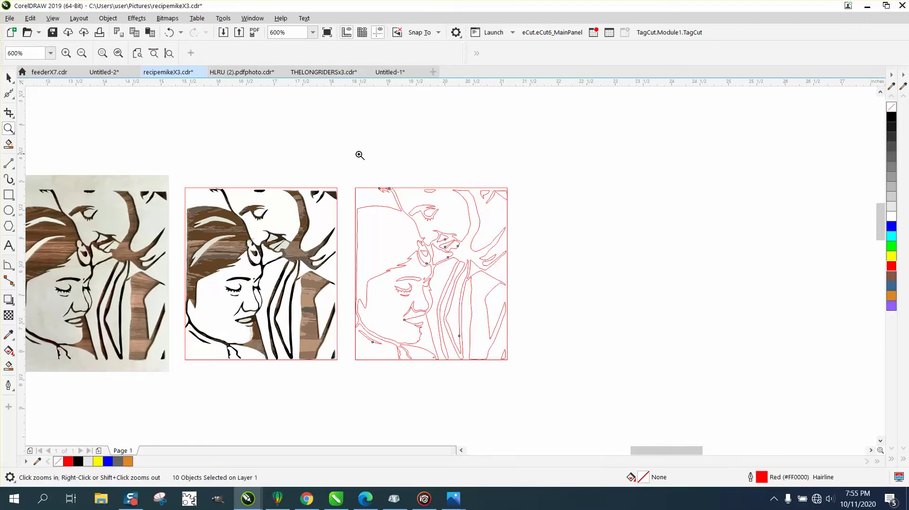
click(9, 77)
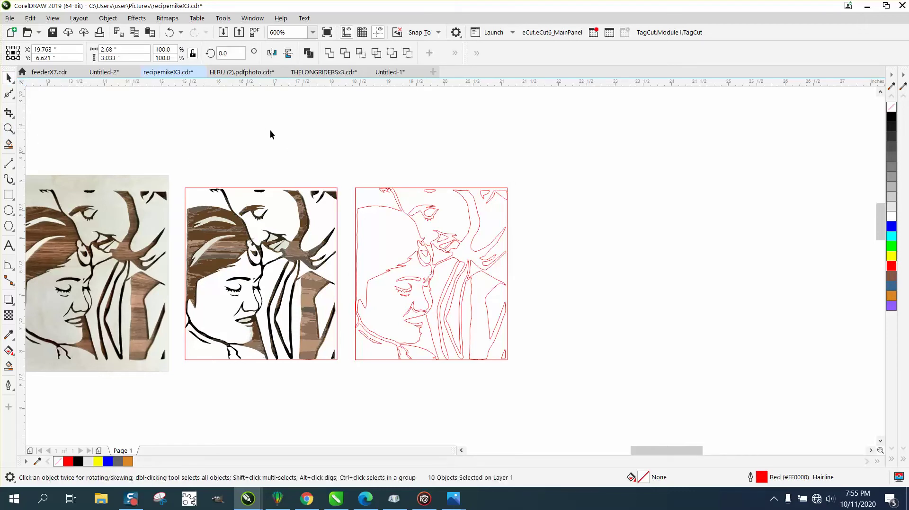
click(375, 187)
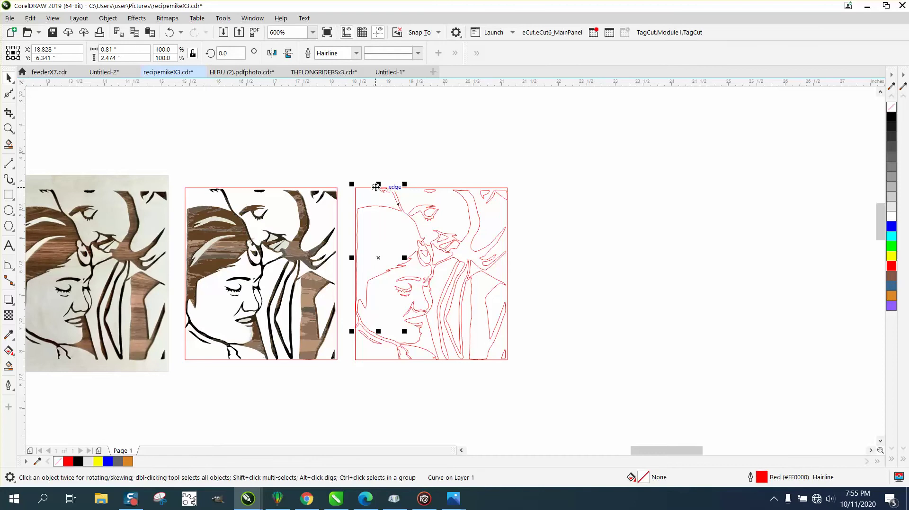
mouse_move(375, 187)
mouse_down()
mouse_move(544, 187)
mouse_move(375, 186)
mouse_up()
click(9, 128)
click(332, 187)
drag(334, 179, 562, 376)
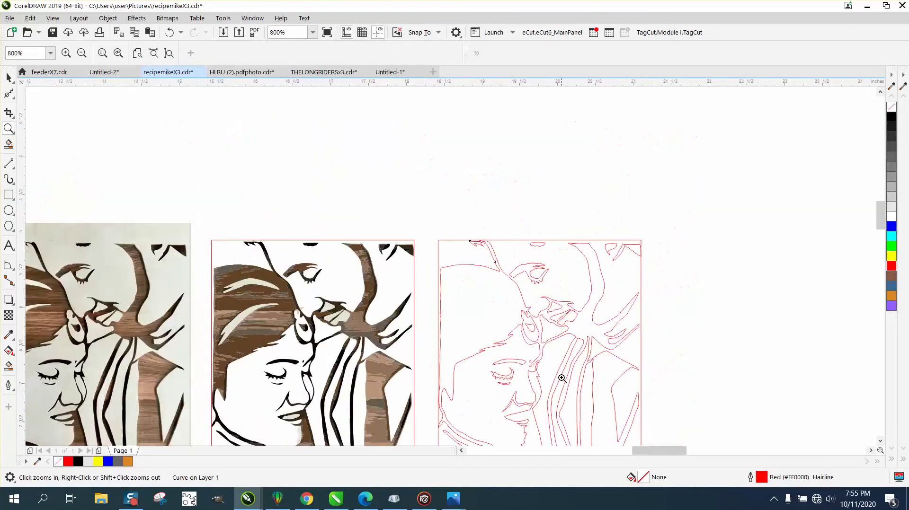
Paste the phone screenshot of the wooden portrait and place it to the right of the red outlines
right_click(553, 375)
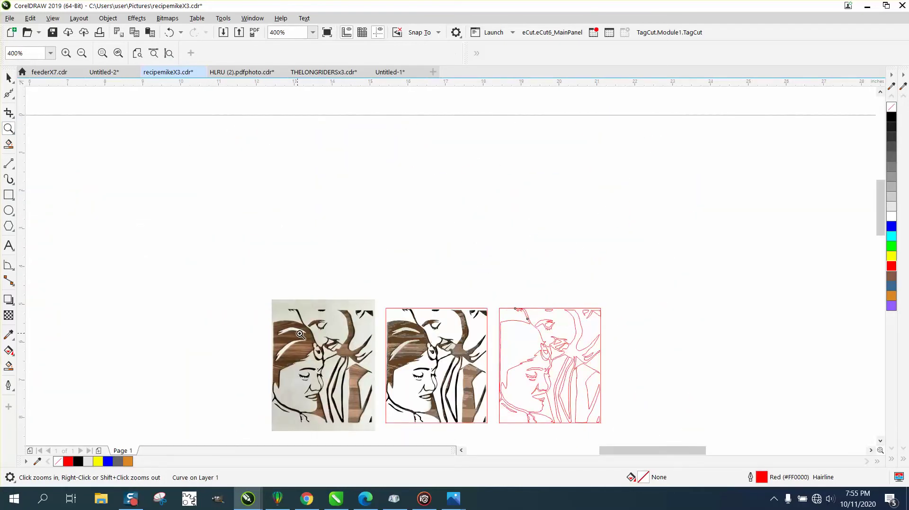
right_click(477, 349)
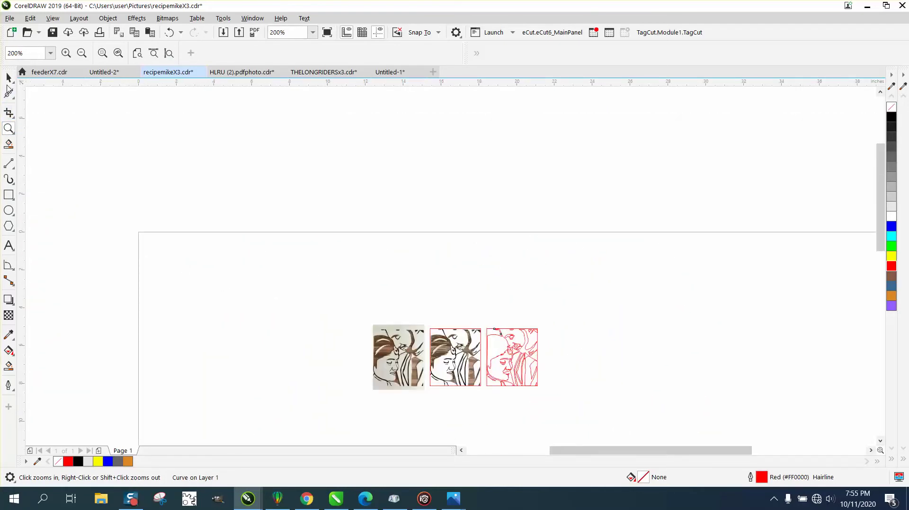
right_click(15, 80)
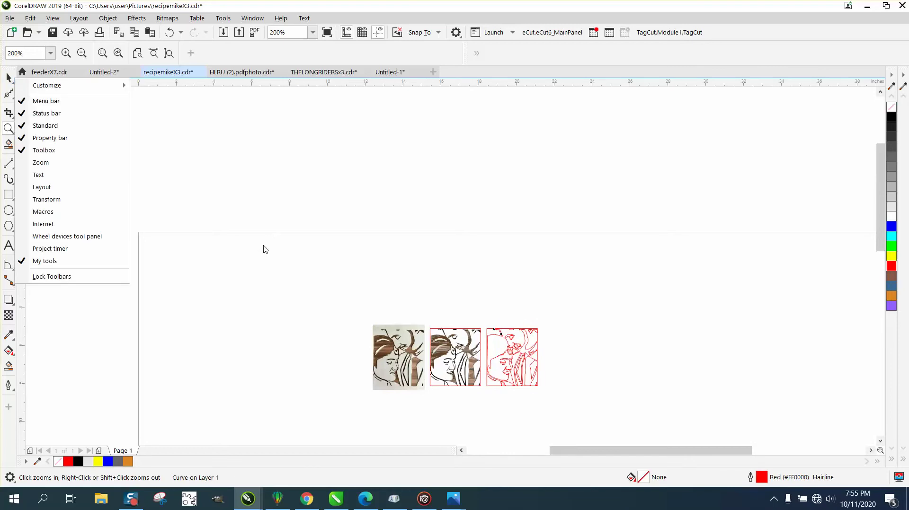
click(263, 249)
click(8, 77)
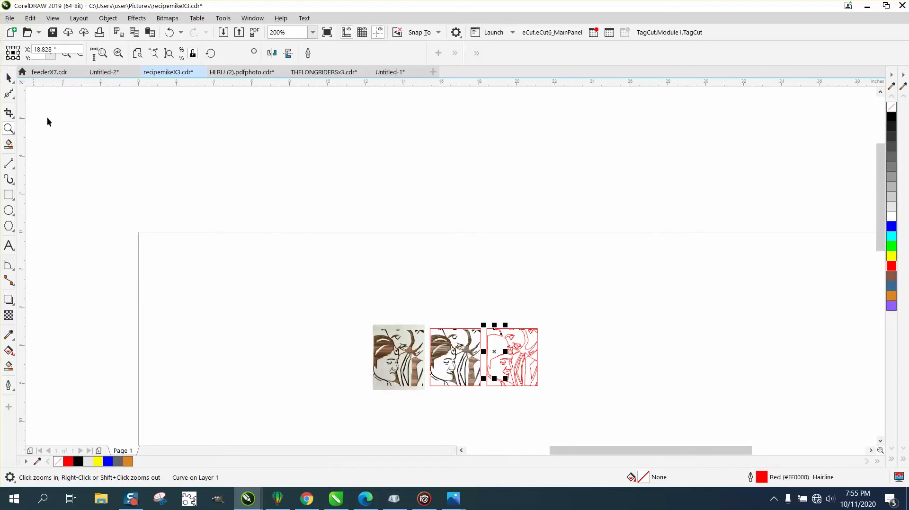
right_click(234, 264)
click(265, 349)
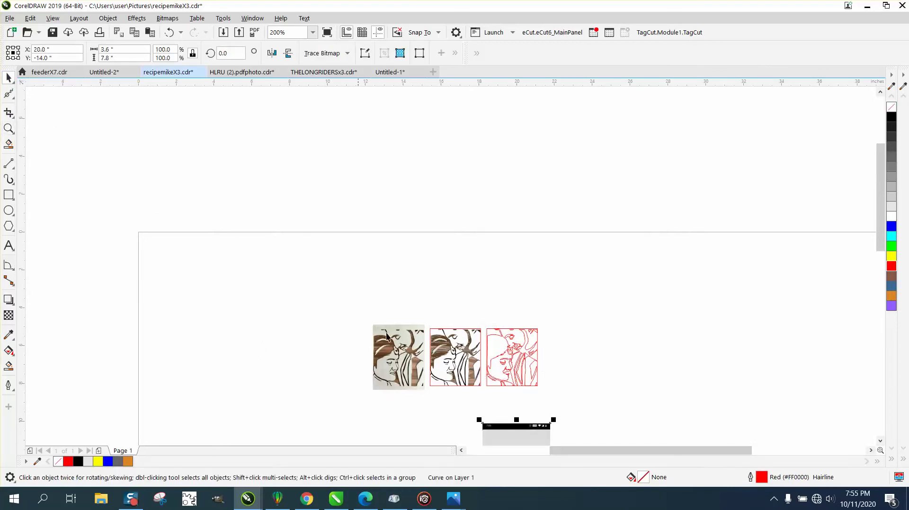
drag(547, 435, 657, 298)
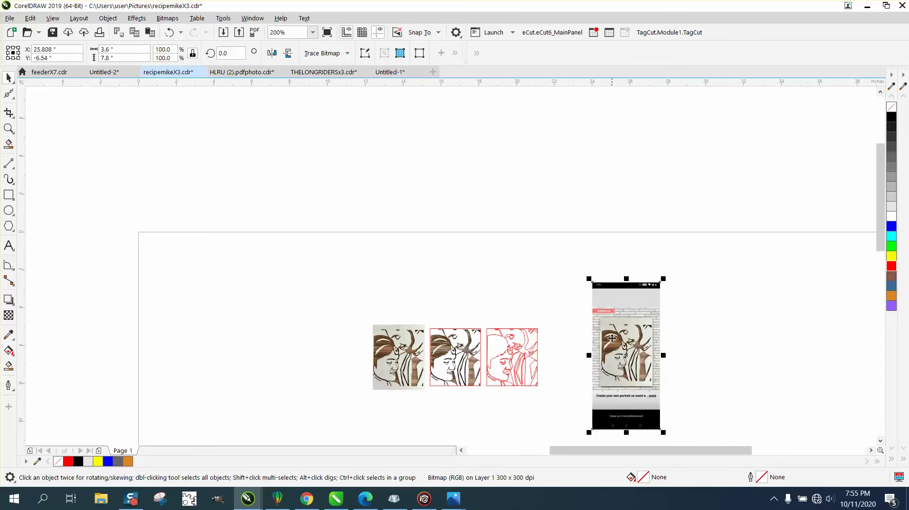
Compare the framed portrait in the phone screenshot with the red outlines, checking the border around the artwork
click(8, 128)
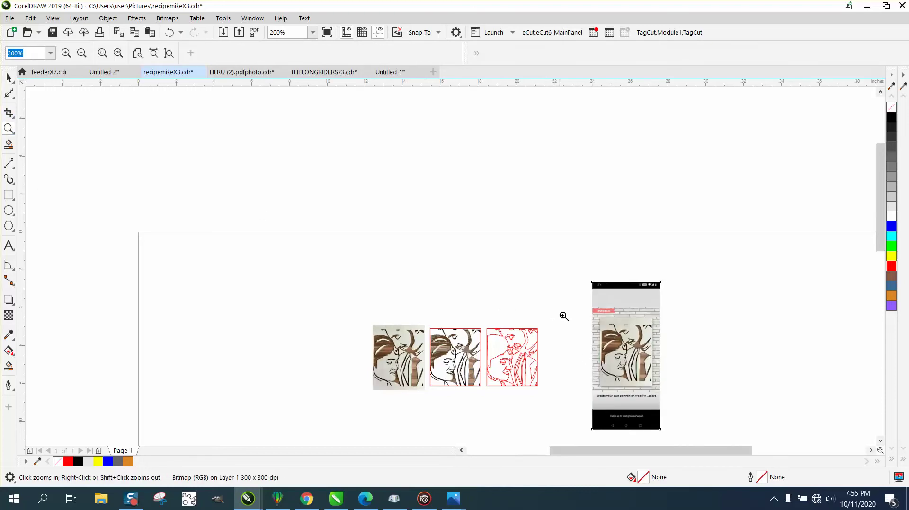
drag(563, 314, 653, 384)
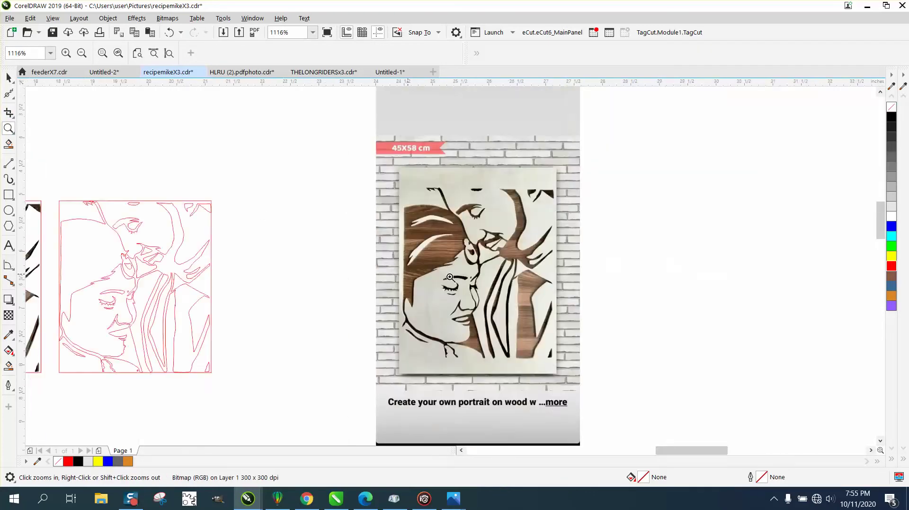
right_click(391, 282)
right_click(418, 279)
click(441, 388)
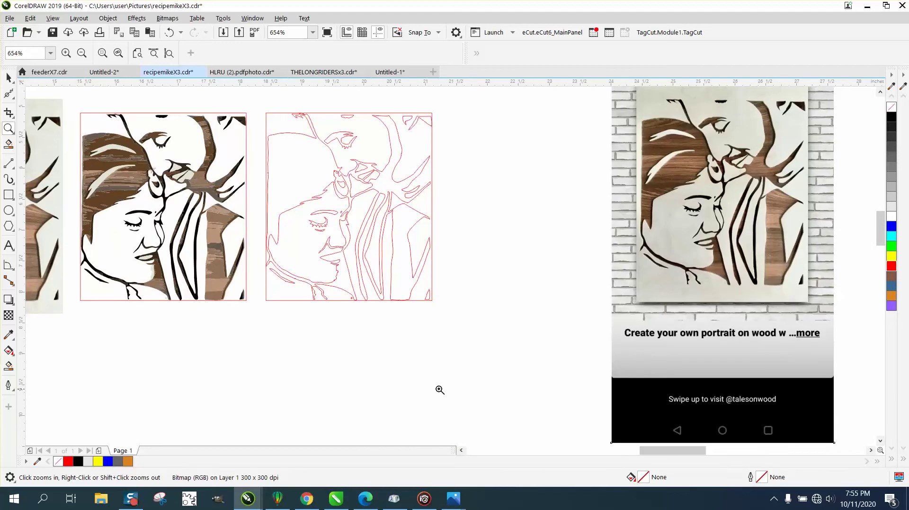
right_click(466, 395)
drag(361, 260, 492, 404)
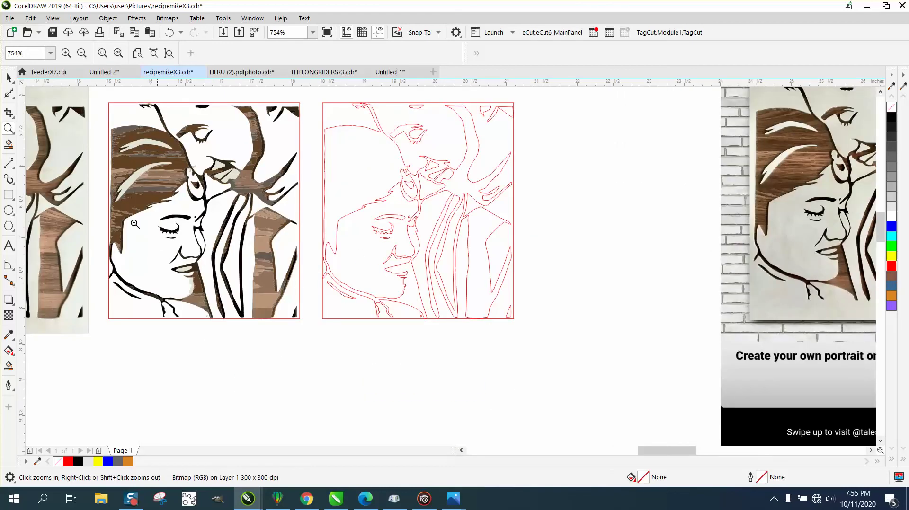
click(9, 78)
click(324, 102)
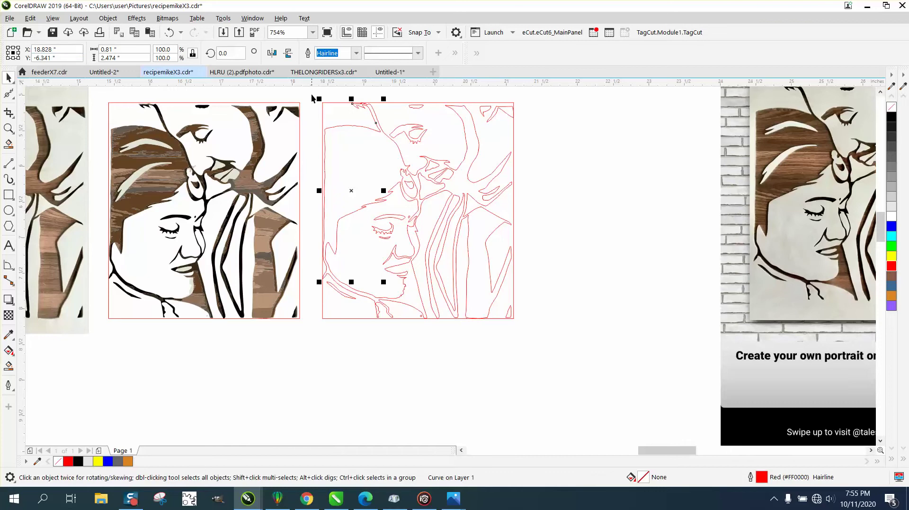
drag(311, 95, 351, 243)
drag(569, 359, 569, 359)
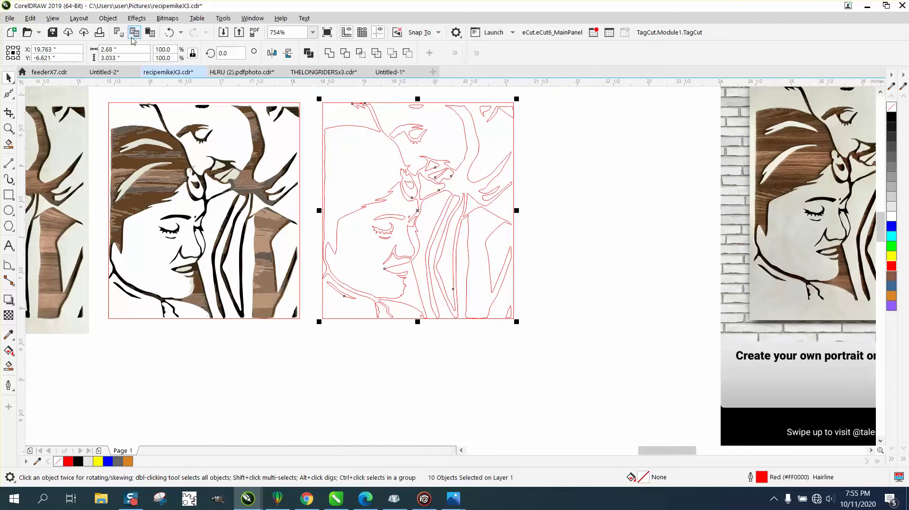
click(108, 18)
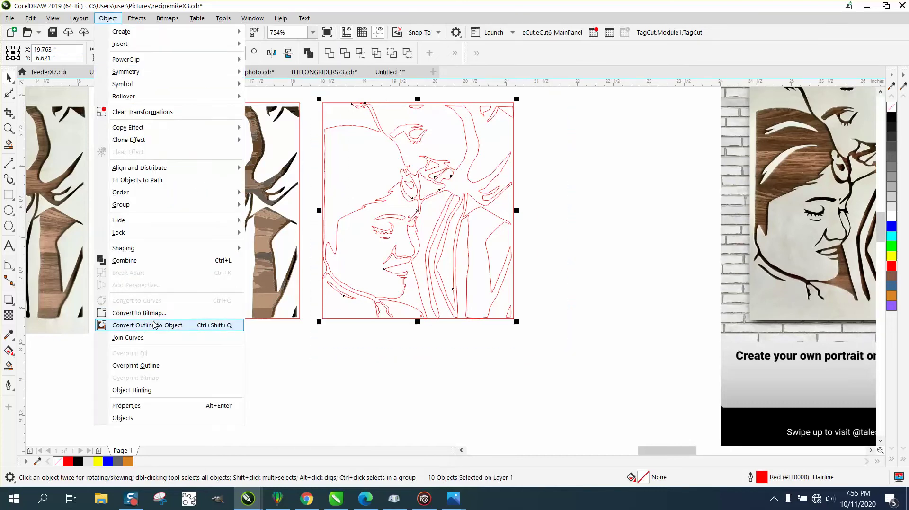
click(297, 359)
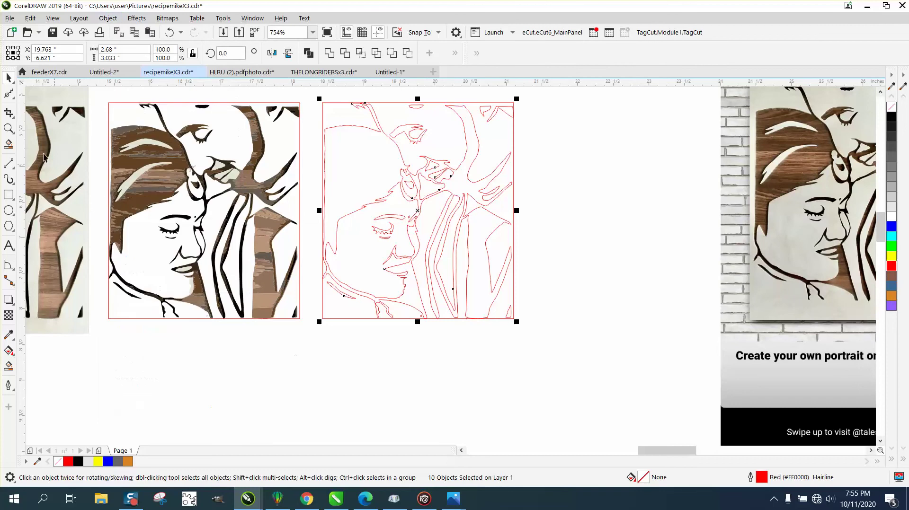
click(15, 97)
click(42, 98)
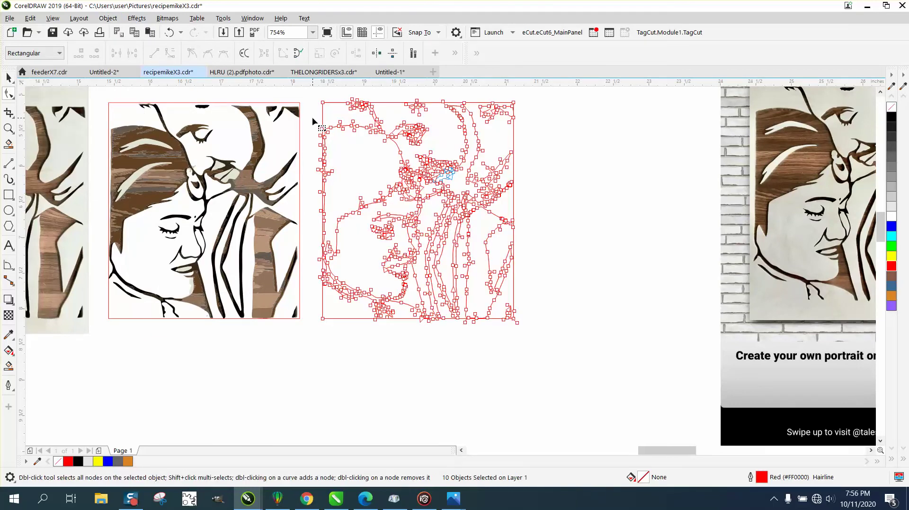
key(space)
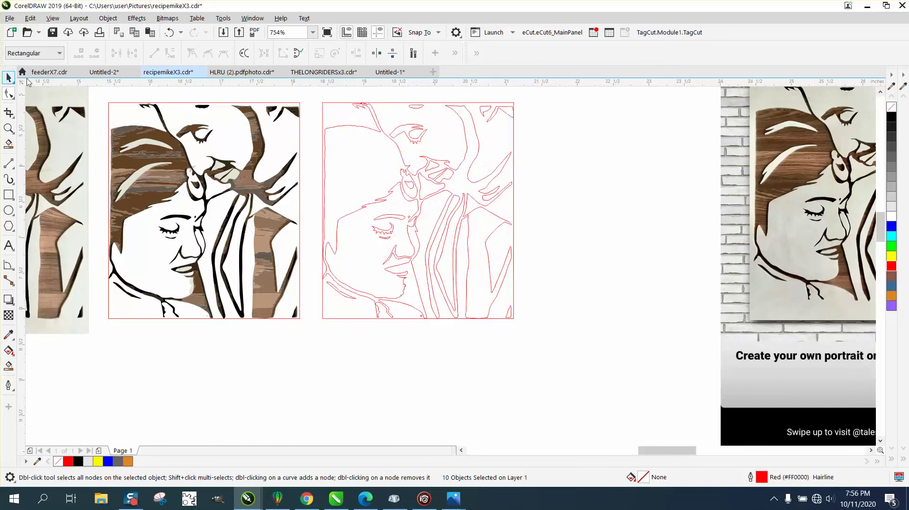
Set the nudge distance to .25 inches and nudge the two left corner nodes of the upper-left background outline one increment left
click(316, 93)
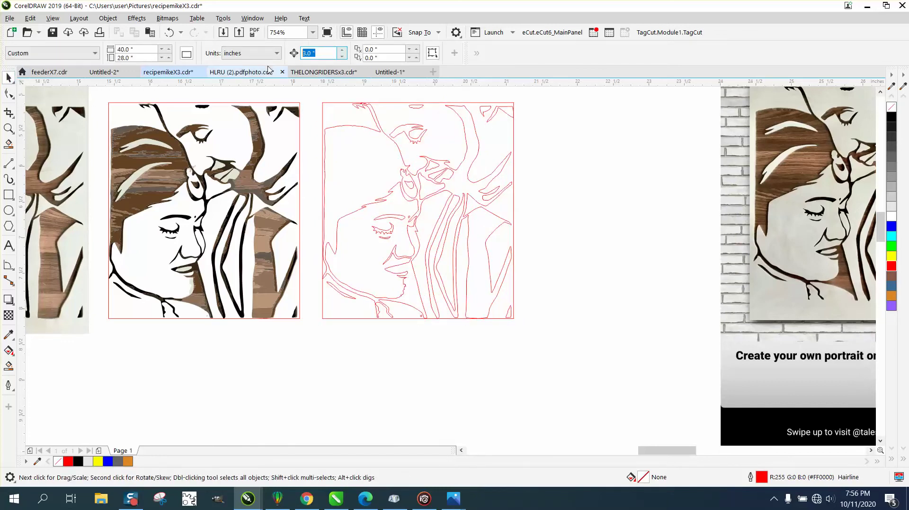
text(.25)
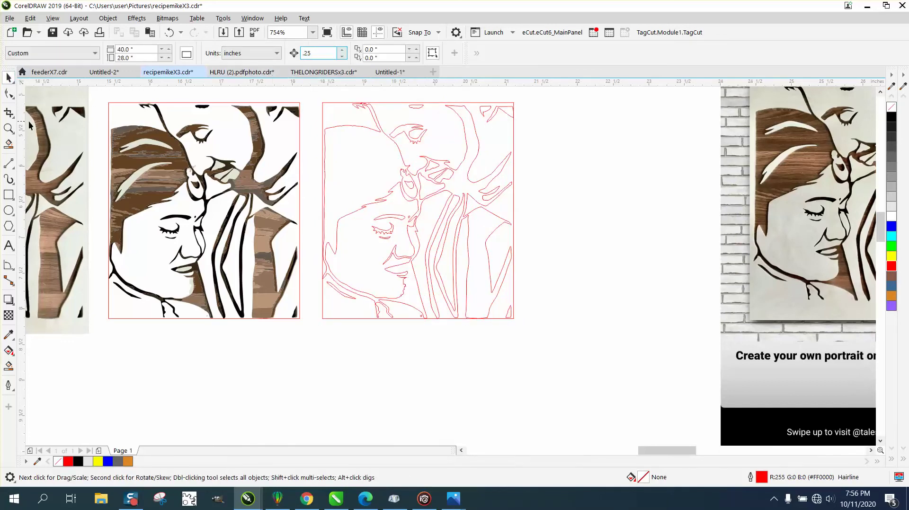
click(9, 128)
drag(306, 94, 492, 376)
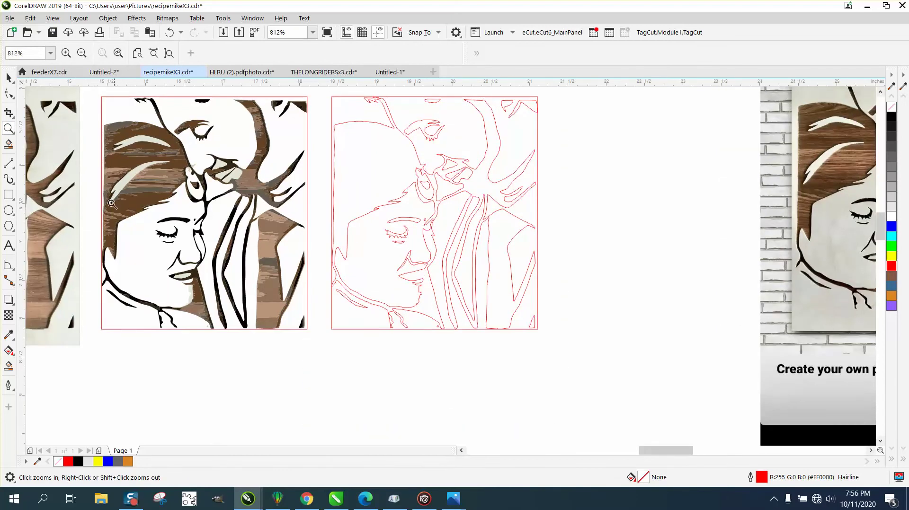
click(9, 94)
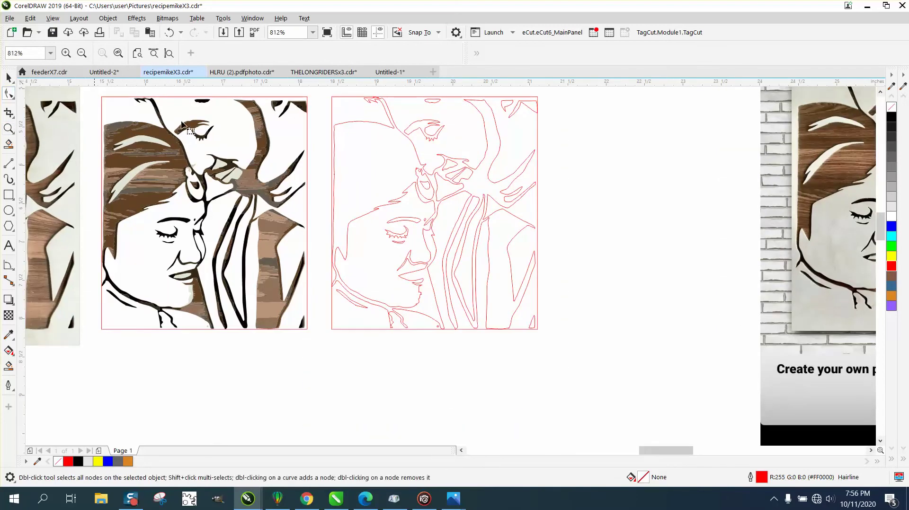
click(333, 97)
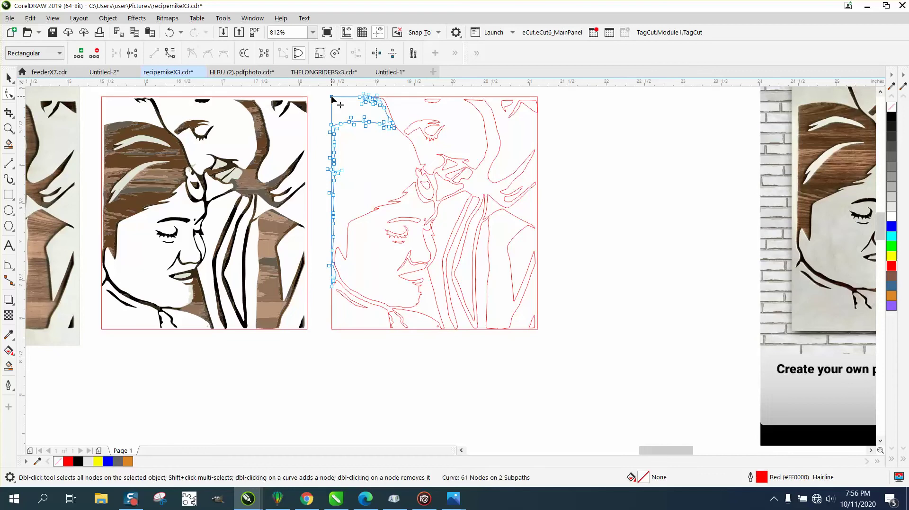
drag(333, 98, 312, 96)
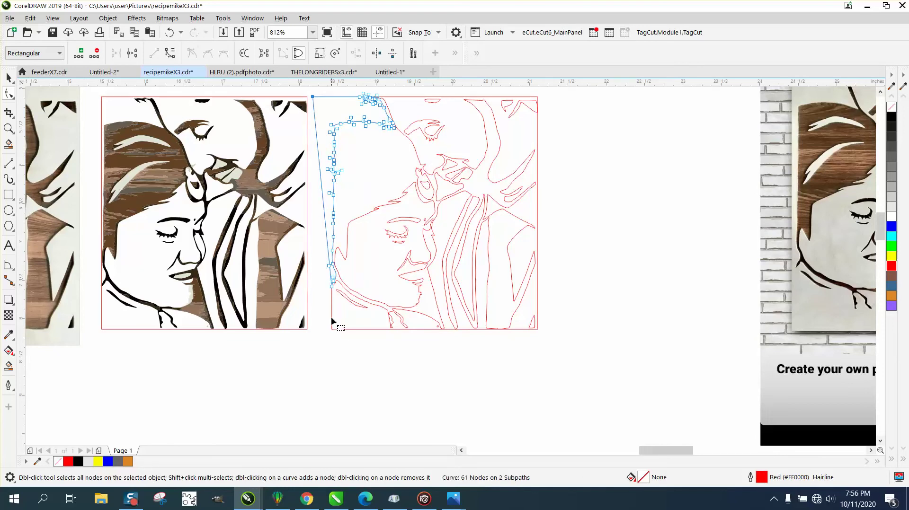
click(332, 287)
key(Left)
key(Left)
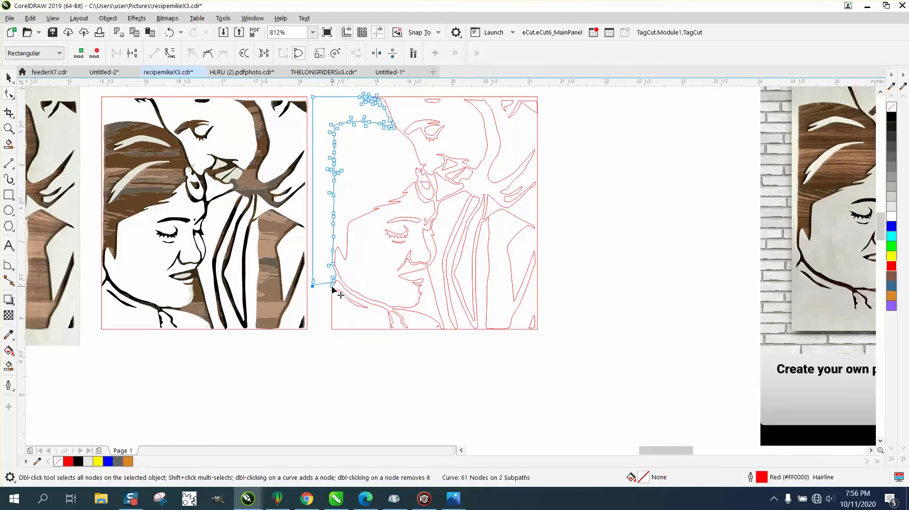
Nudge the bottom-left corner node of the outline below the neck .25 inches left
click(332, 331)
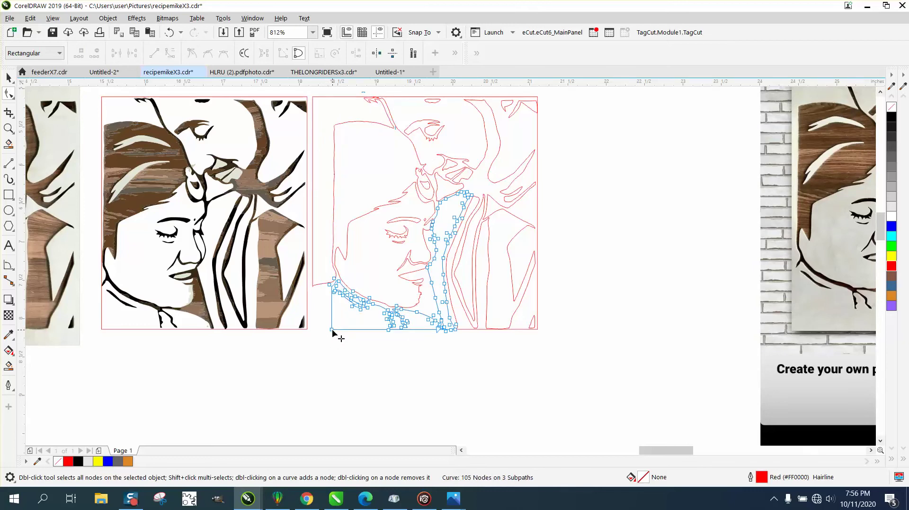
click(331, 329)
key(Left)
key(Left)
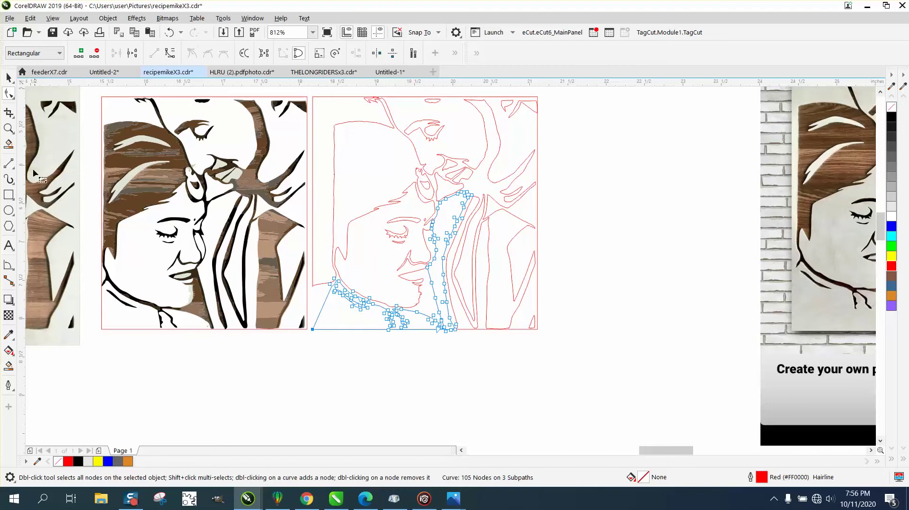
Move the upper-left node of the outline below the neck onto the lower-left corner of the background outline above it
click(8, 128)
drag(305, 282, 439, 335)
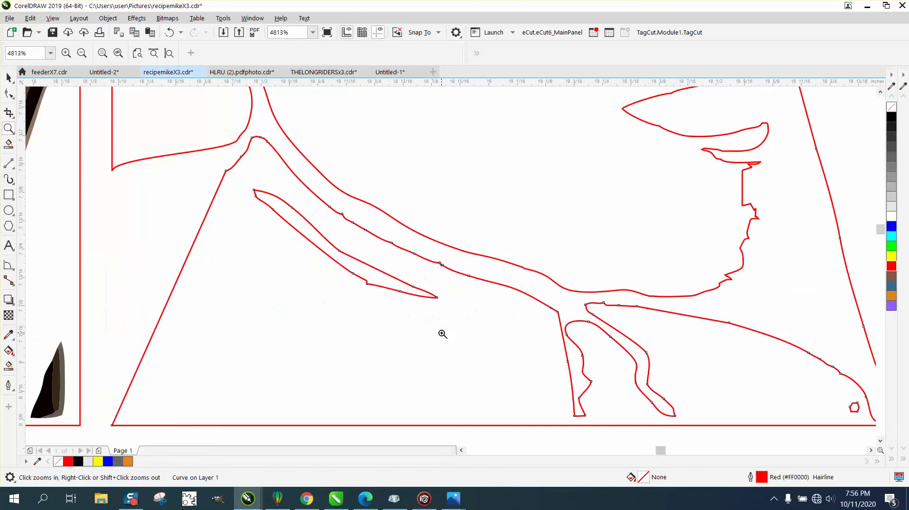
click(8, 94)
click(257, 134)
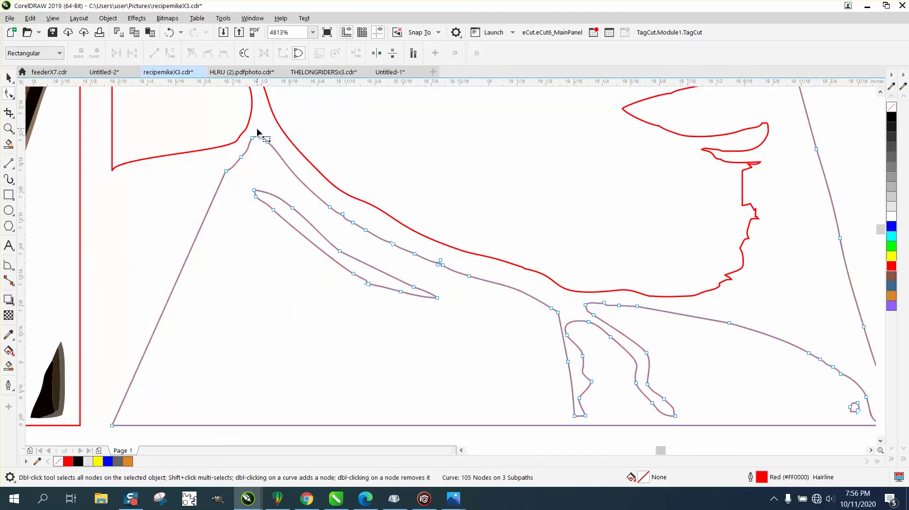
click(227, 171)
drag(227, 172, 115, 169)
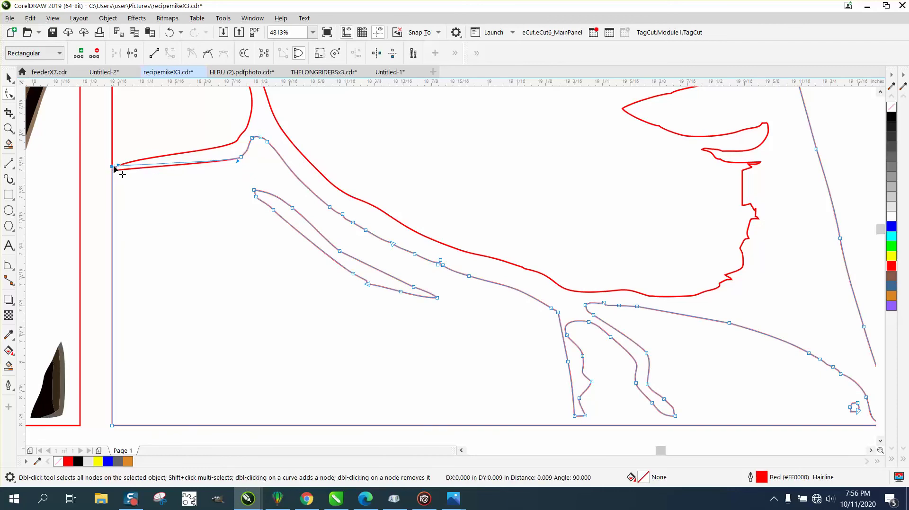
Set the nudge distance to .125 inches
scroll(243, 221, down, 4)
scroll(294, 255, down, 1)
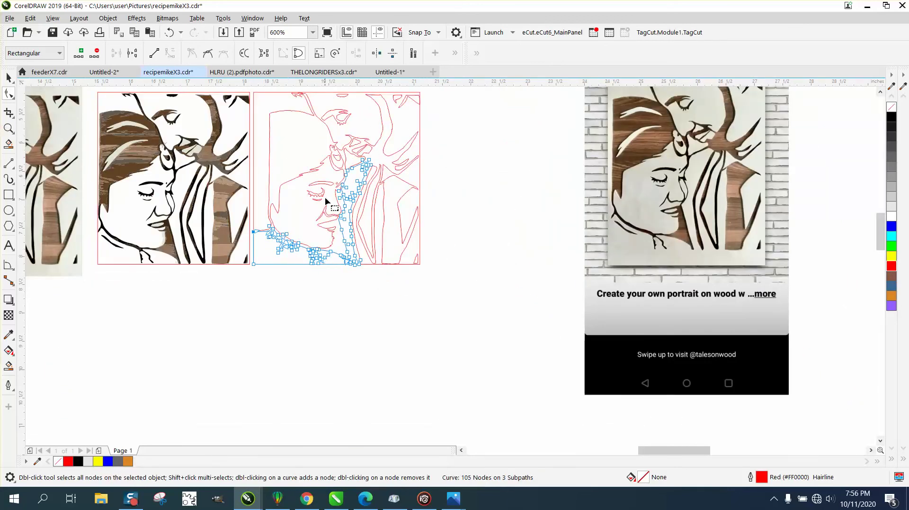
scroll(325, 197, down, 1)
click(9, 129)
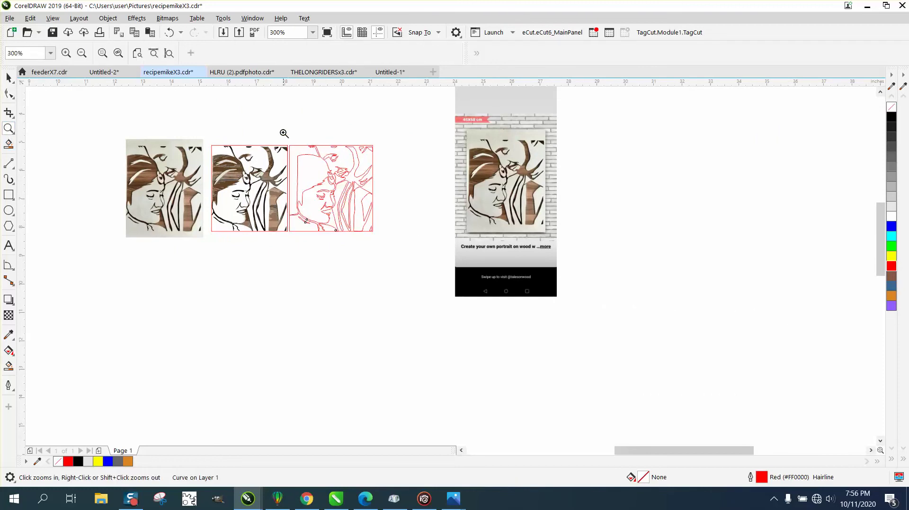
drag(282, 137, 450, 282)
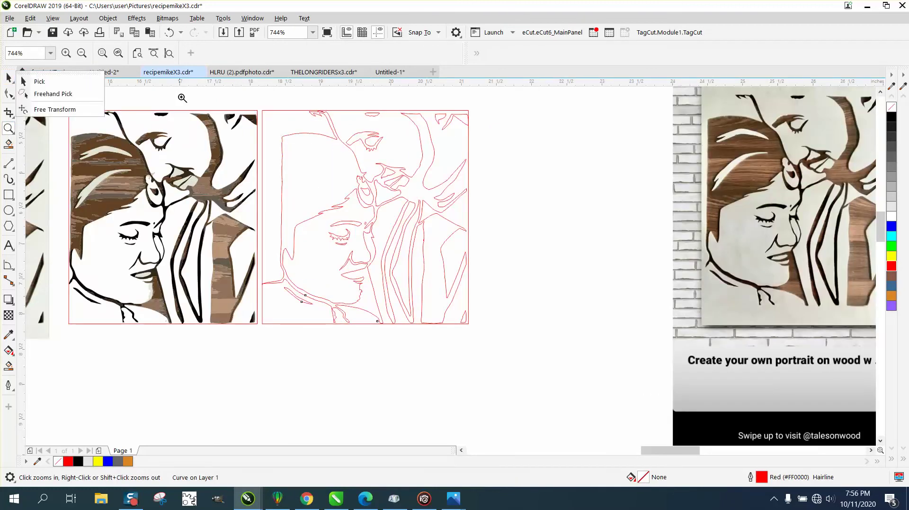
click(9, 77)
click(163, 113)
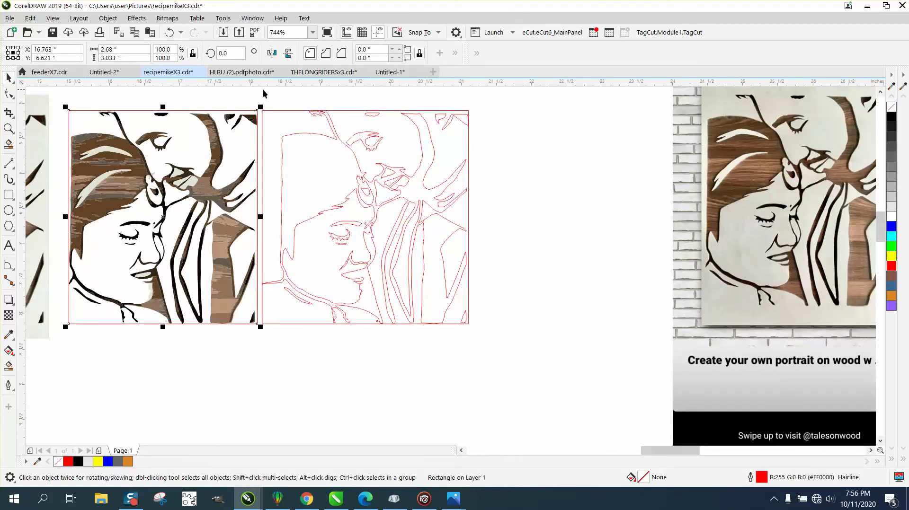
click(336, 102)
click(314, 53)
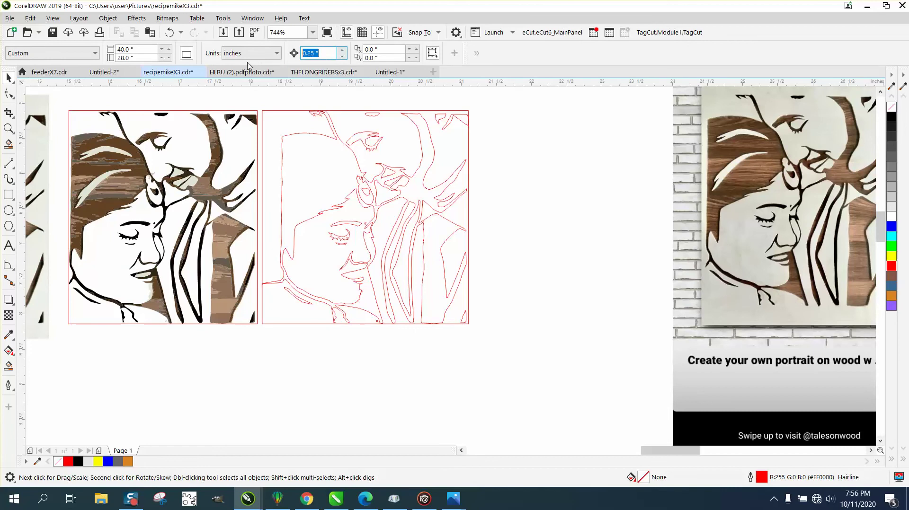
text(.)
Nudge the two left corner nodes of the upper-left background outline .125 inches right
click(9, 93)
click(263, 115)
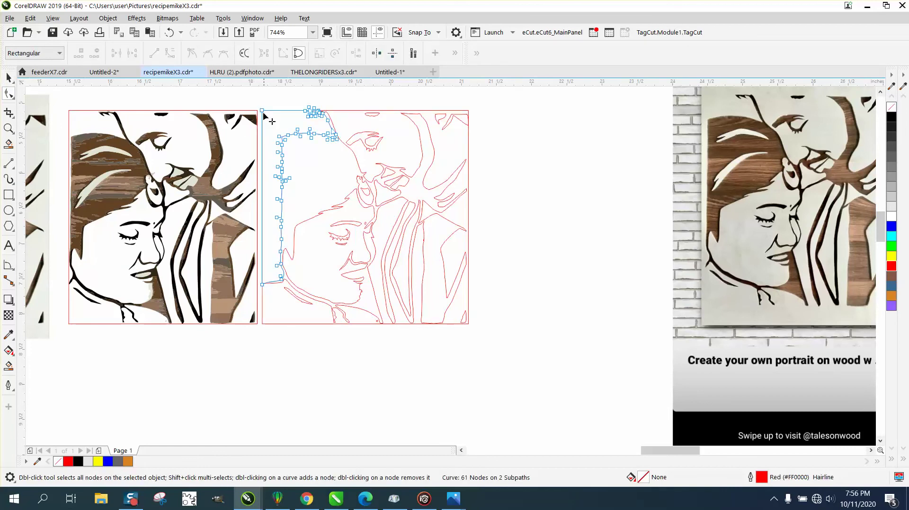
drag(258, 97, 266, 293)
key(Right)
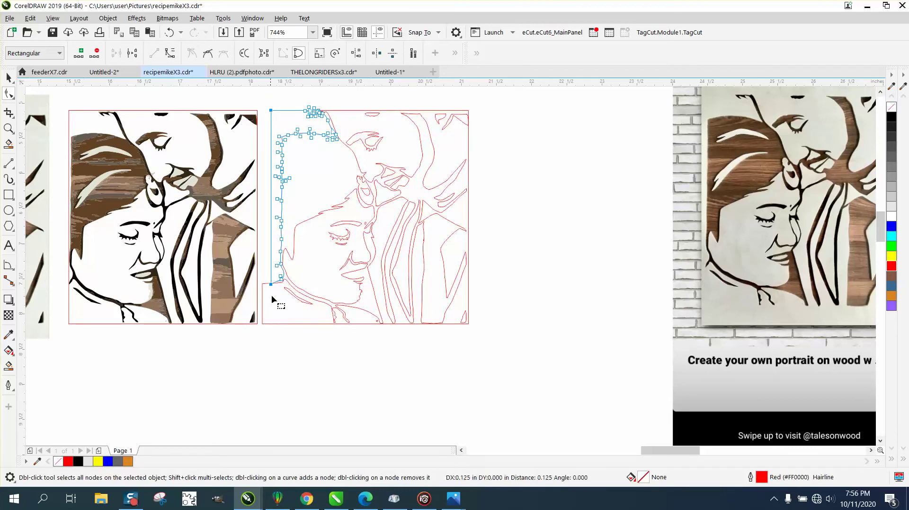
Nudge the two left corner nodes of the outline below the neck .125 inches right
click(263, 324)
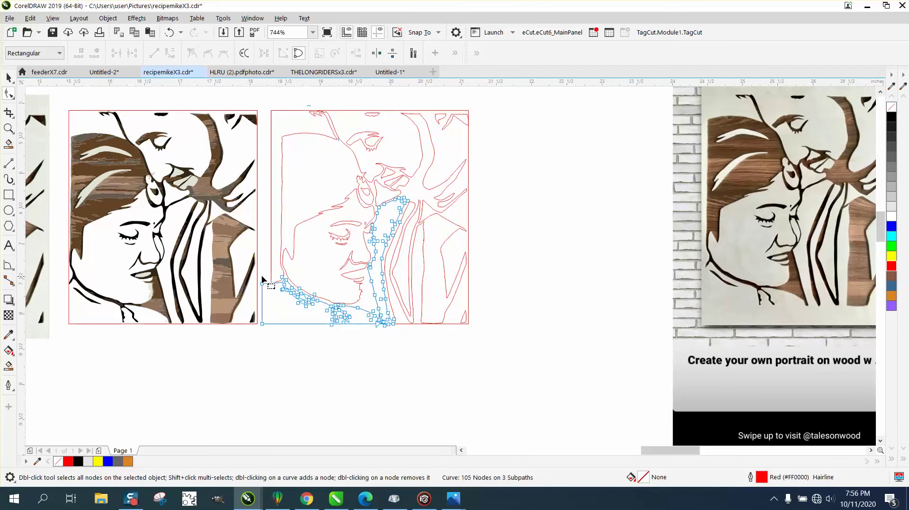
drag(268, 284, 258, 327)
key(Right)
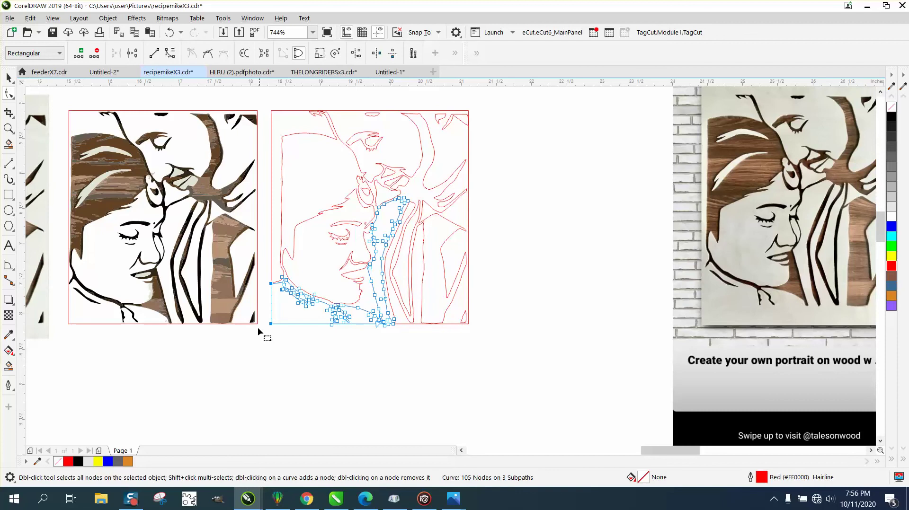
Draw a circle about .055 inches in diameter across the two neck lines that run into the left border
click(9, 128)
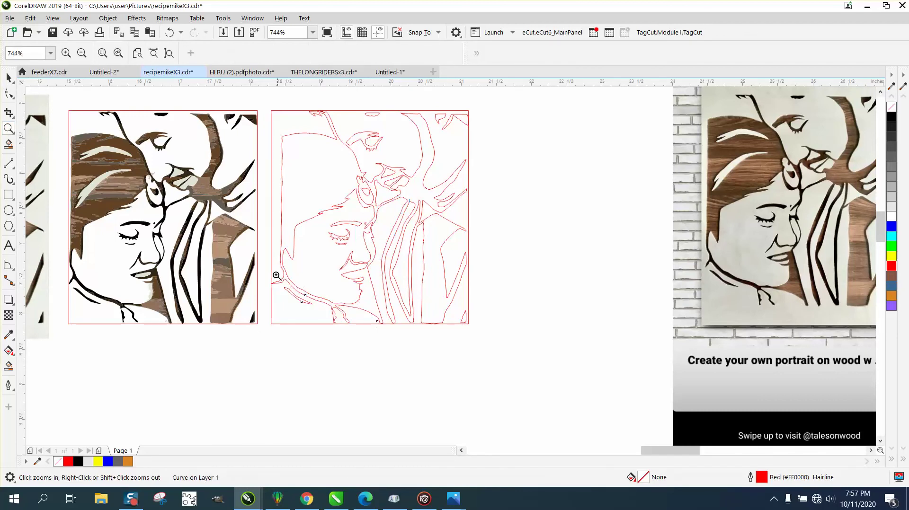
drag(341, 304, 270, 274)
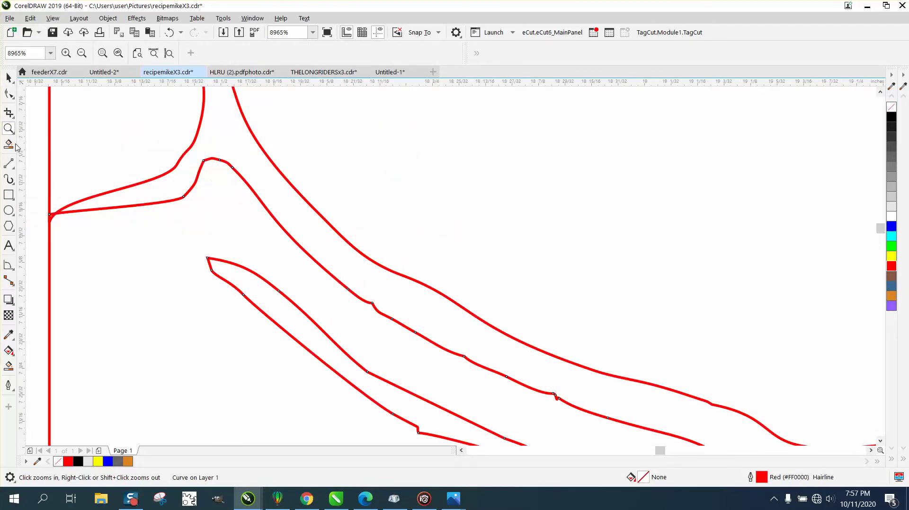
click(10, 95)
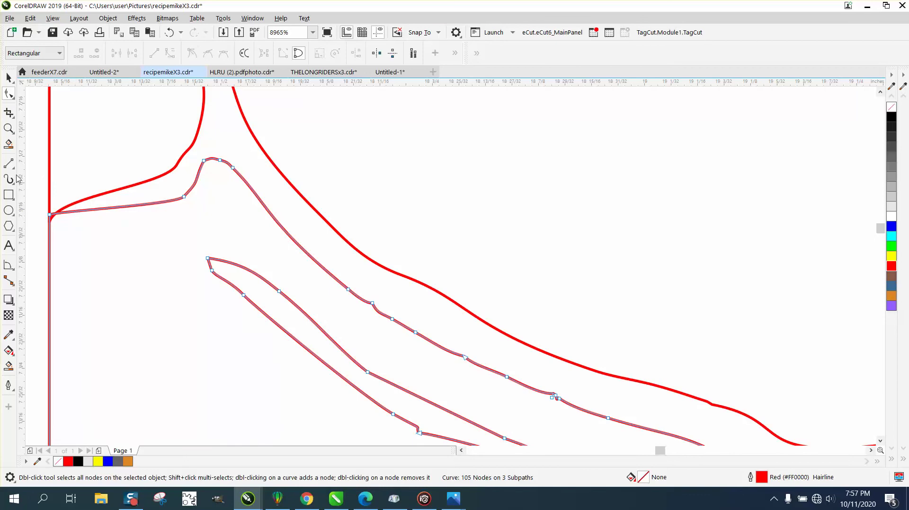
click(9, 210)
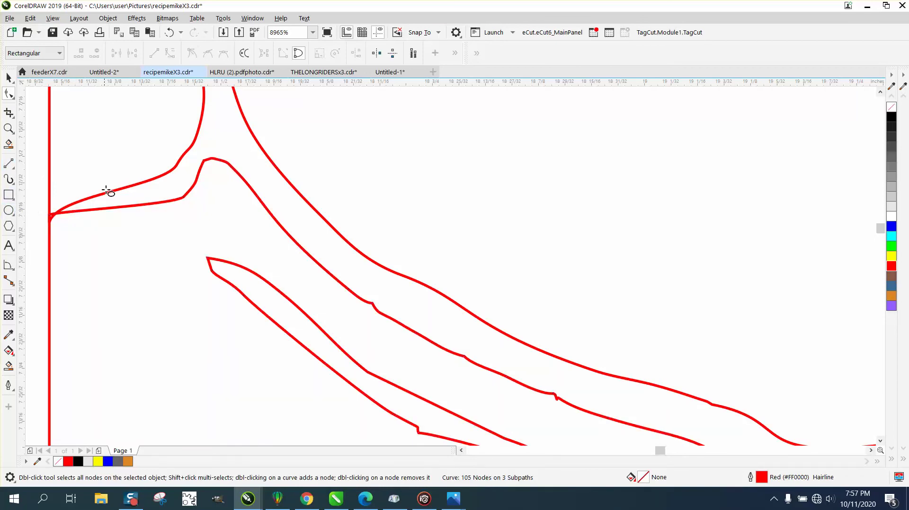
drag(157, 172, 131, 210)
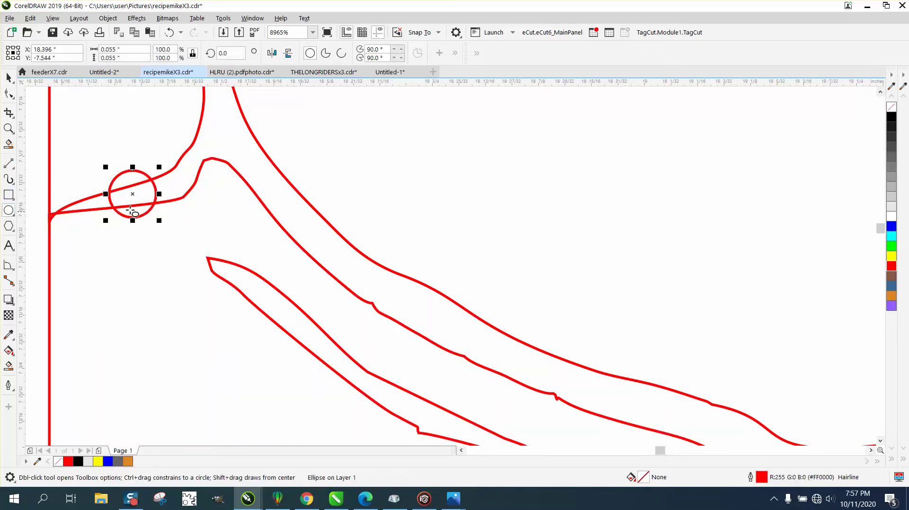
Remove the neck-line segments between the circle and the left border with Virtual Segment Delete, including the leftover stub on the border
click(16, 121)
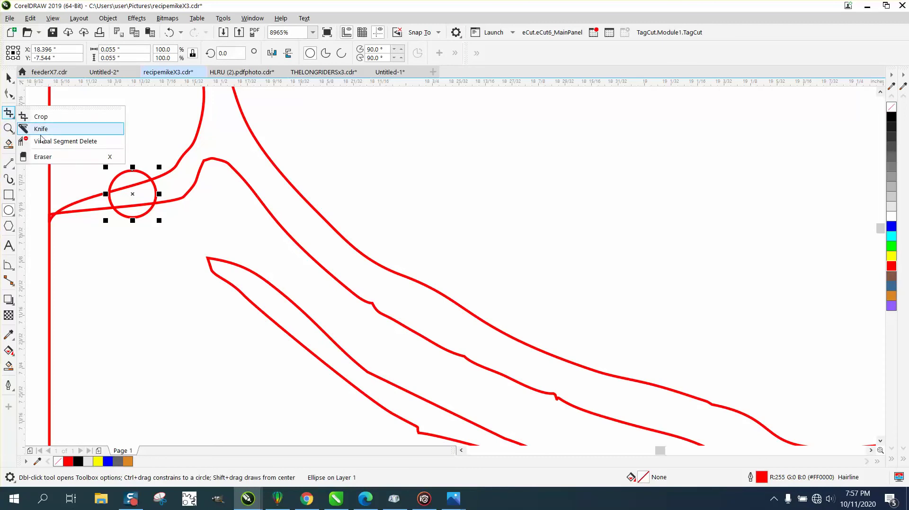
click(57, 140)
drag(78, 220, 80, 228)
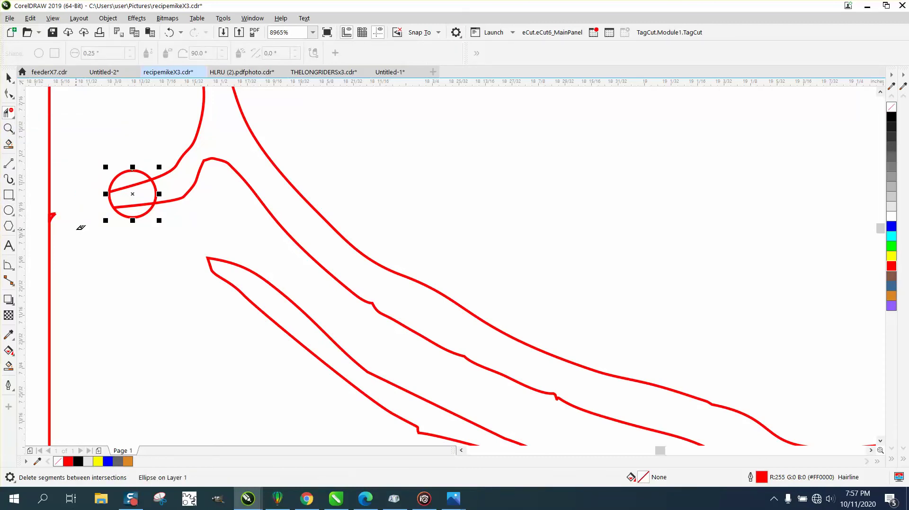
click(55, 213)
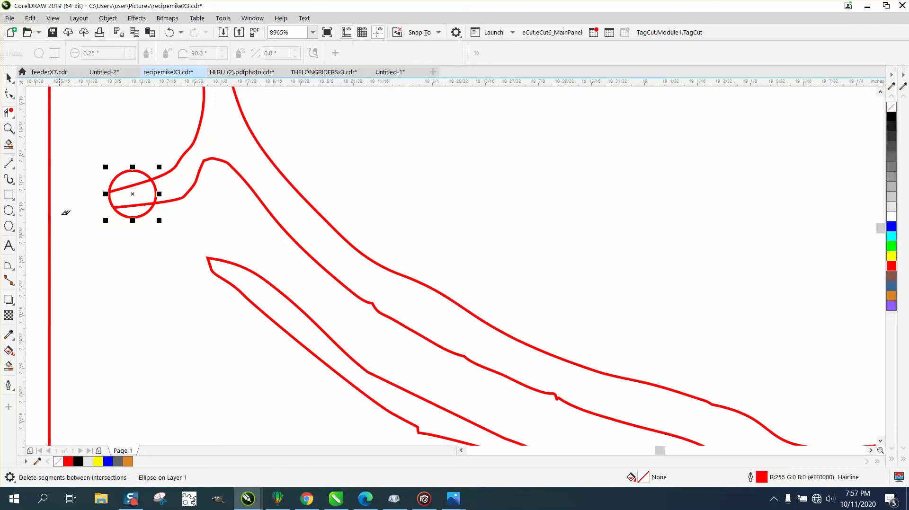
Delete the circle's upper, right and lower arcs, keeping only the left arc as a cap between the two neck lines
click(129, 171)
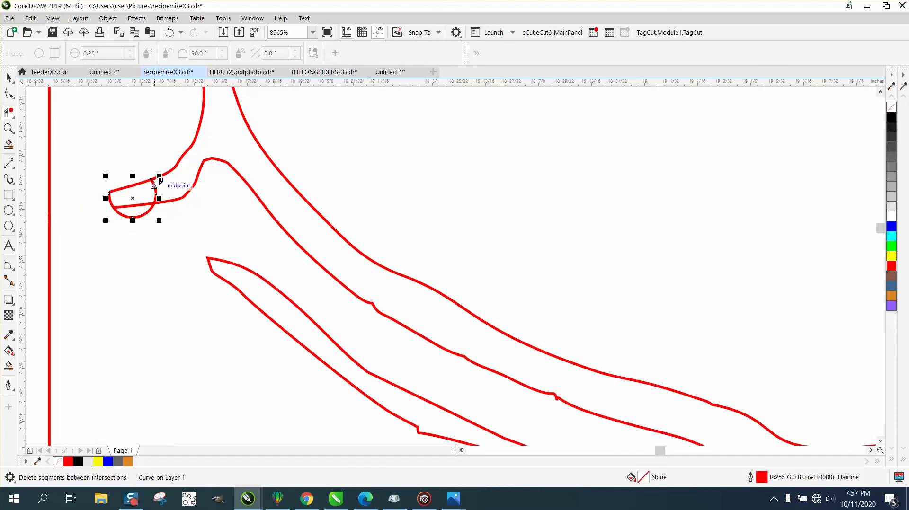
click(157, 188)
click(148, 214)
scroll(165, 215, down, 2)
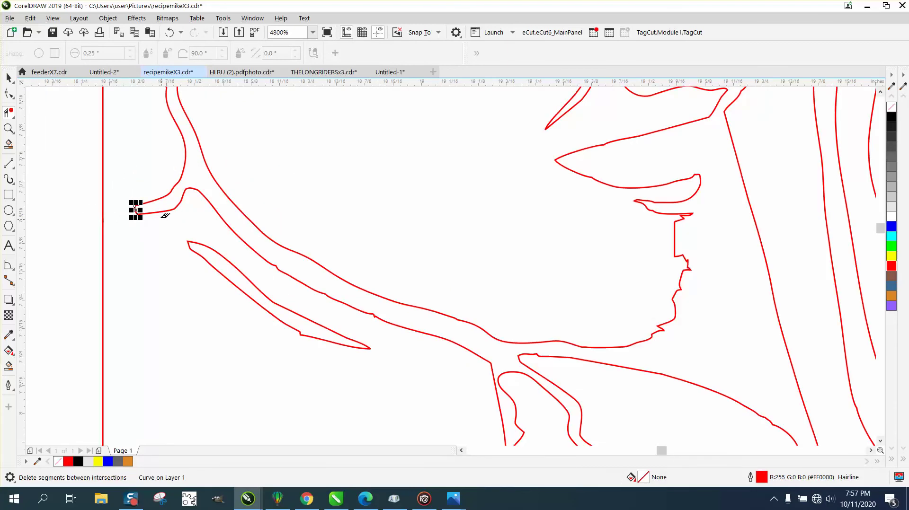
click(13, 87)
scroll(68, 163, down, 2)
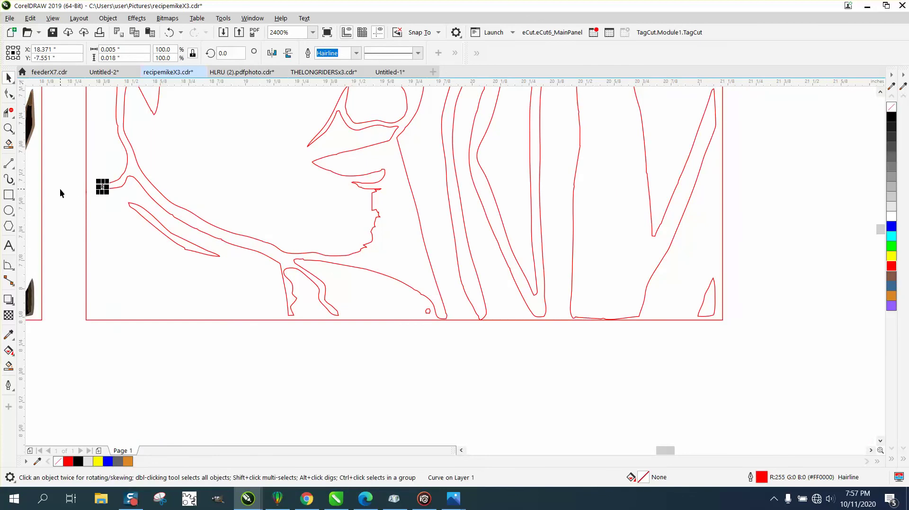
click(299, 303)
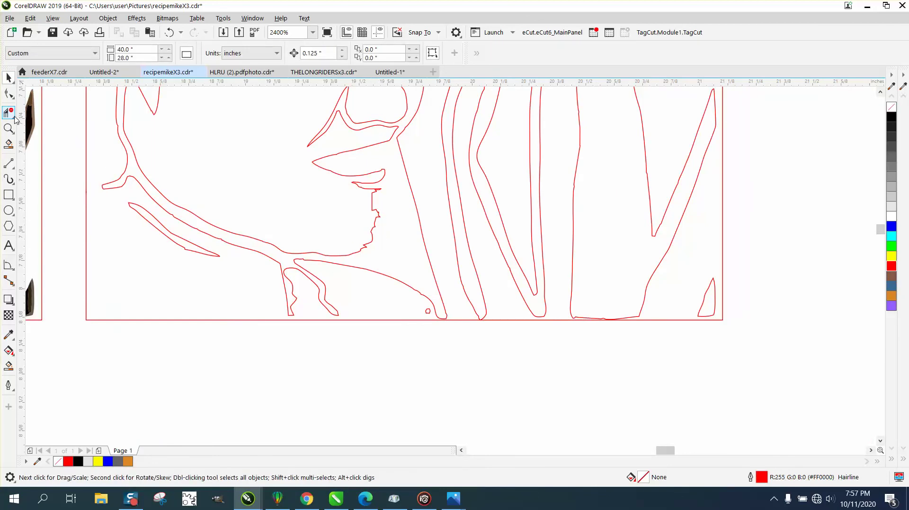
Smooth the jagged chin outline below the lips with the Smooth tool at a .19 inch nib
click(9, 93)
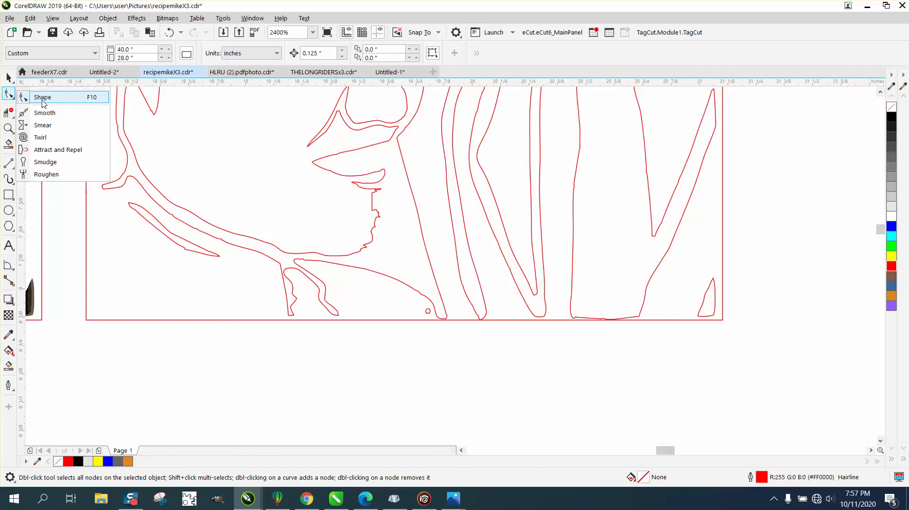
click(42, 112)
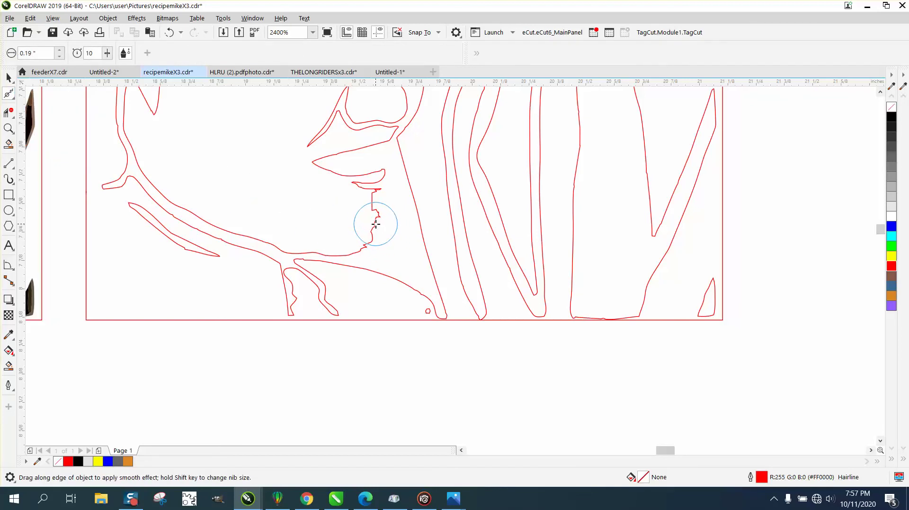
mouse_move(372, 223)
mouse_down()
mouse_move(355, 254)
mouse_move(368, 238)
mouse_move(317, 255)
mouse_move(290, 251)
mouse_move(370, 232)
mouse_move(371, 217)
mouse_move(367, 238)
mouse_move(375, 209)
mouse_move(357, 246)
mouse_up()
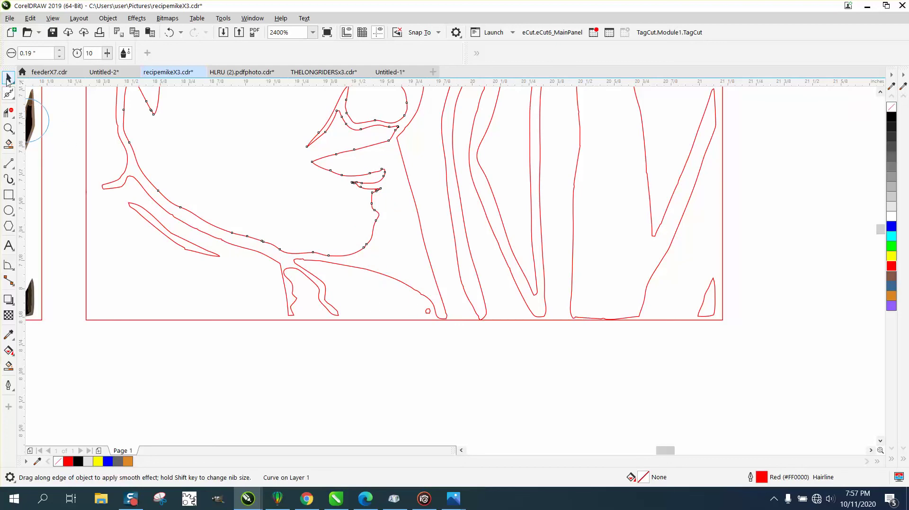
Break the outline below the neck apart and delete the tiny circle near the bottom border
click(8, 78)
click(378, 334)
click(427, 312)
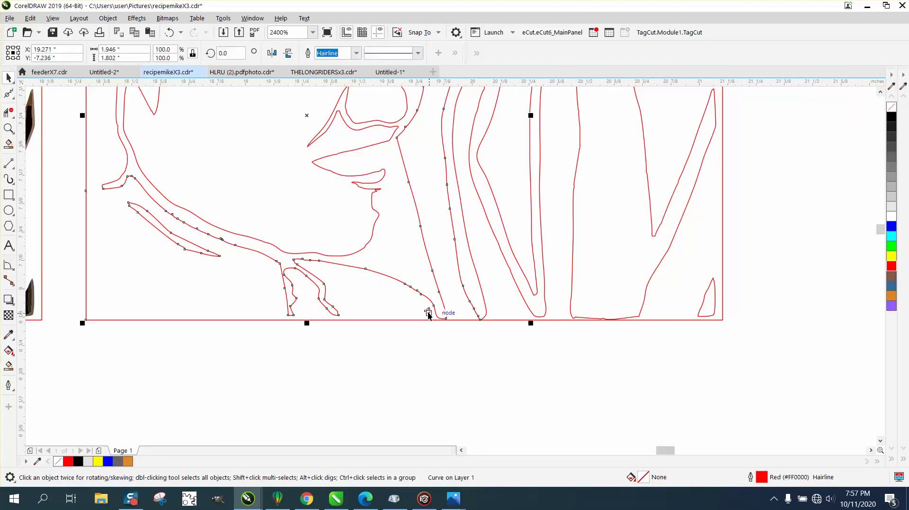
click(107, 18)
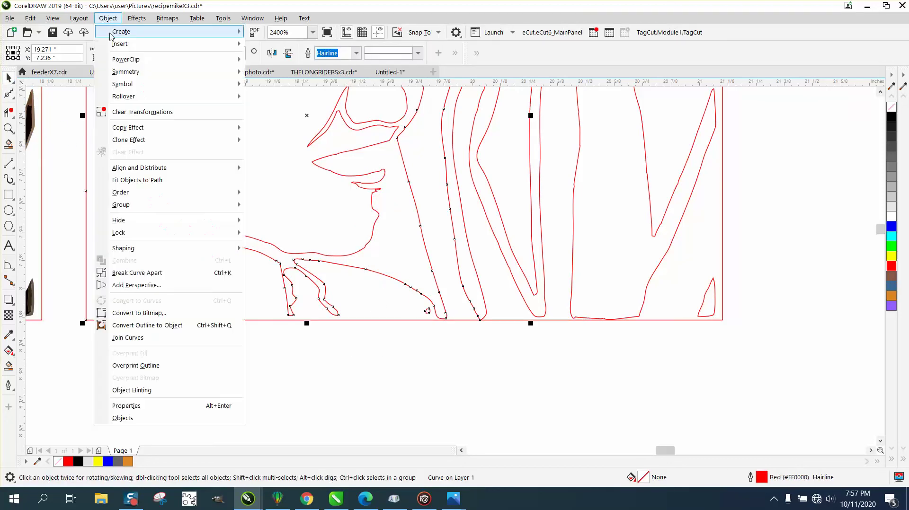
click(154, 277)
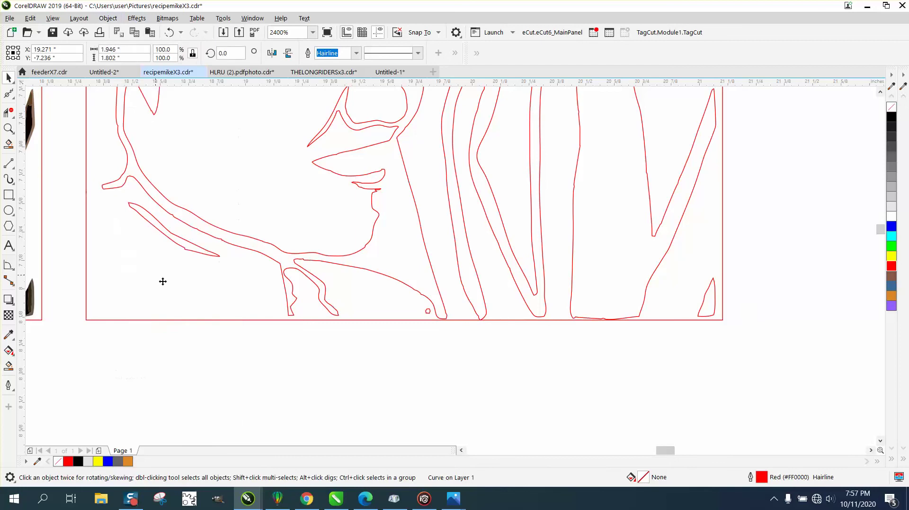
click(416, 376)
click(428, 312)
key(Delete)
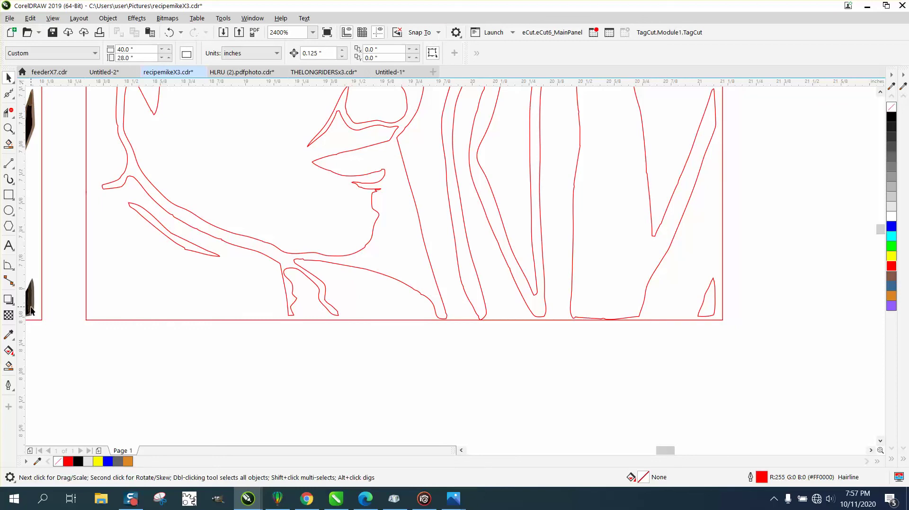
Nudge the two bottom border nodes of the outline below the neck .125 inches down
click(13, 99)
click(38, 101)
click(85, 320)
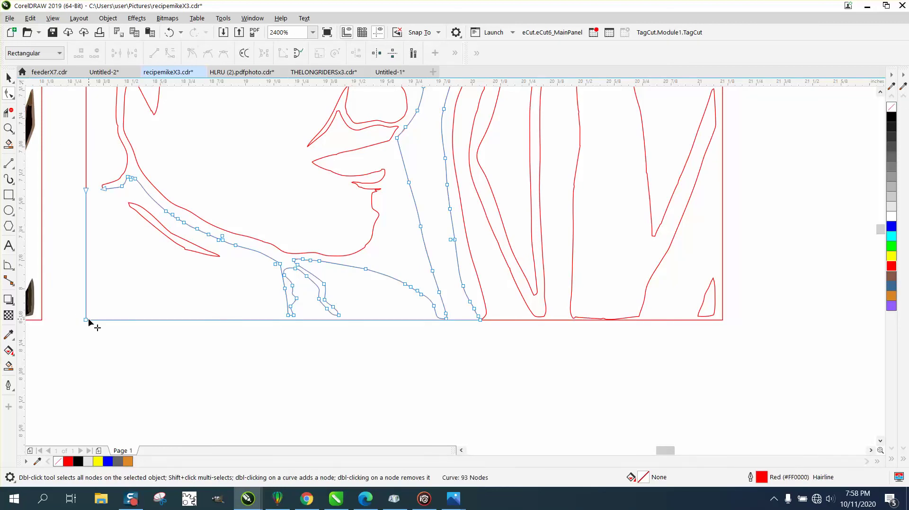
click(86, 320)
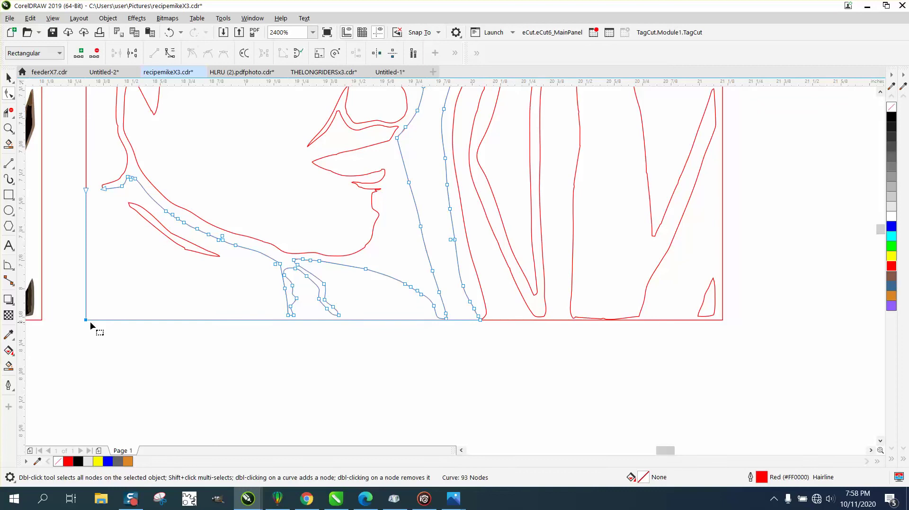
click(448, 322)
click(447, 322)
shift+click(86, 320)
click(319, 367)
click(480, 321)
key(Down)
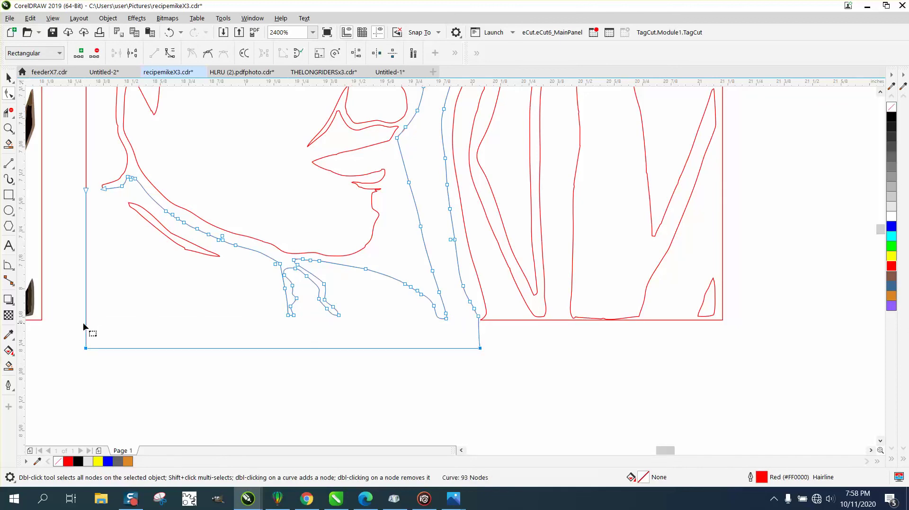
Nudge the two bottom border nodes of the right-hand clothing outline .125 inches down to align with the neighbouring border
click(720, 319)
key(Down)
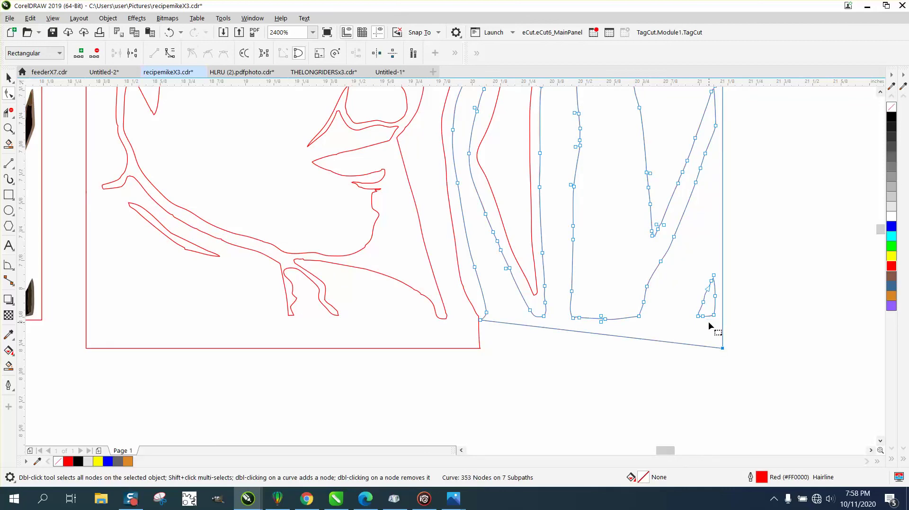
click(481, 320)
key(Down)
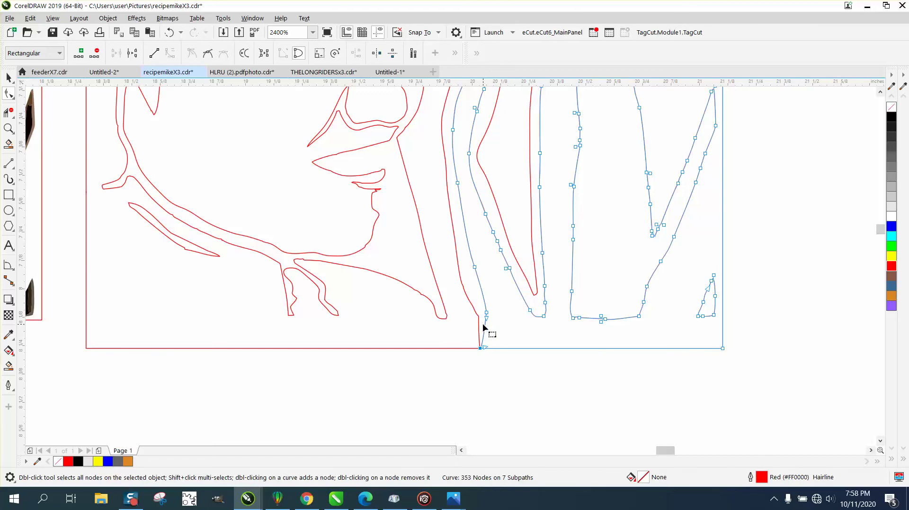
Draw a downward-bulging 3-point curve about 0.031 inches wide and 0.015 inches deep across the narrow strip joining the border below the neck
click(9, 129)
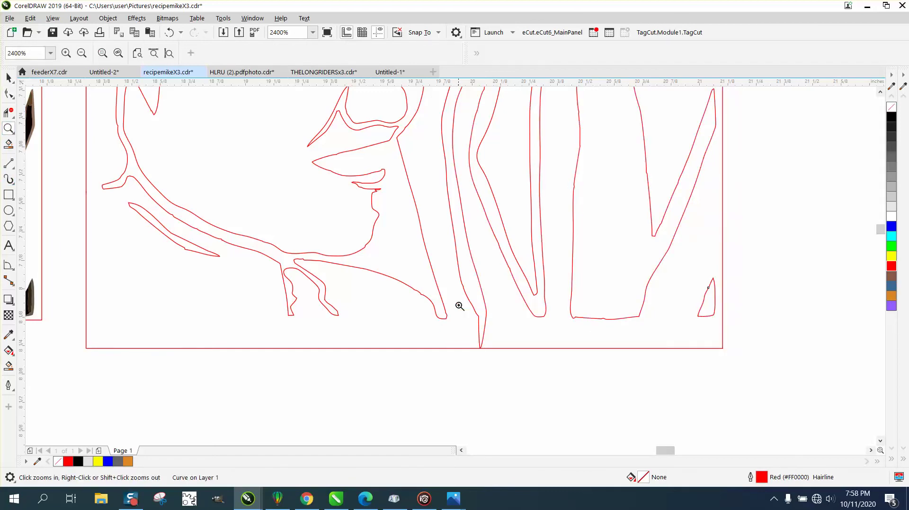
drag(460, 307, 574, 371)
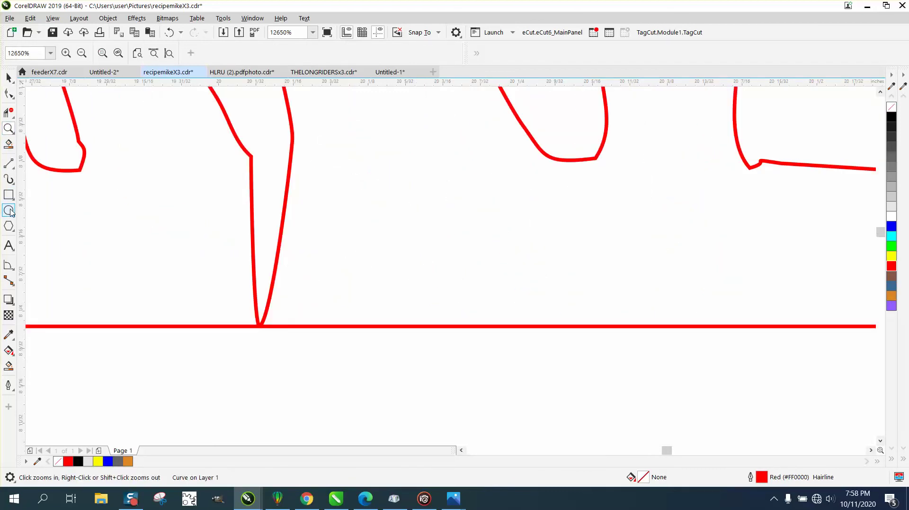
click(11, 165)
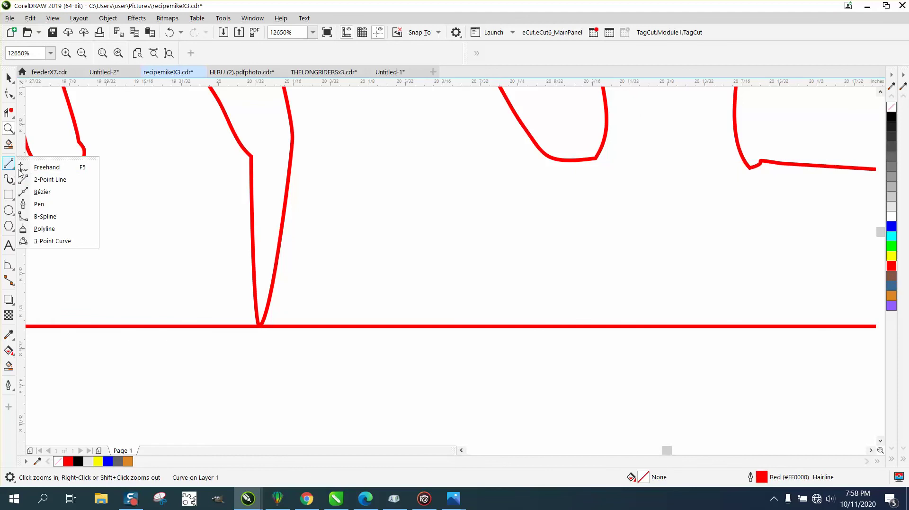
click(48, 241)
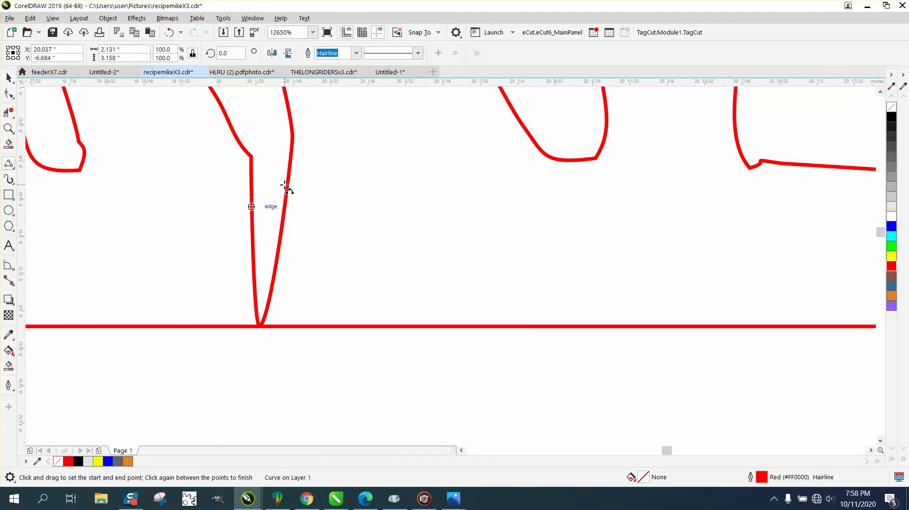
drag(288, 175, 252, 177)
click(269, 193)
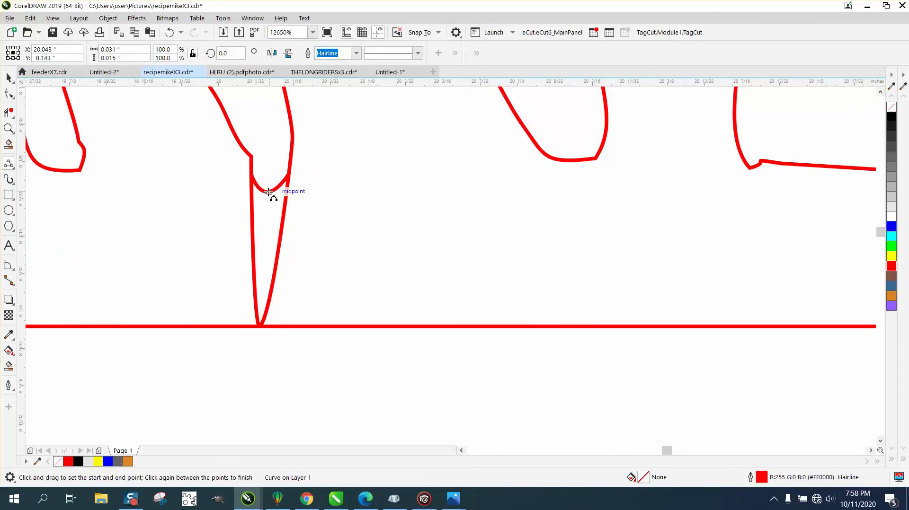
Delete the two strip segments between the new curve and the bottom border with the Virtual Segment Delete tool
click(8, 112)
drag(186, 222, 342, 256)
scroll(337, 255, down, 1)
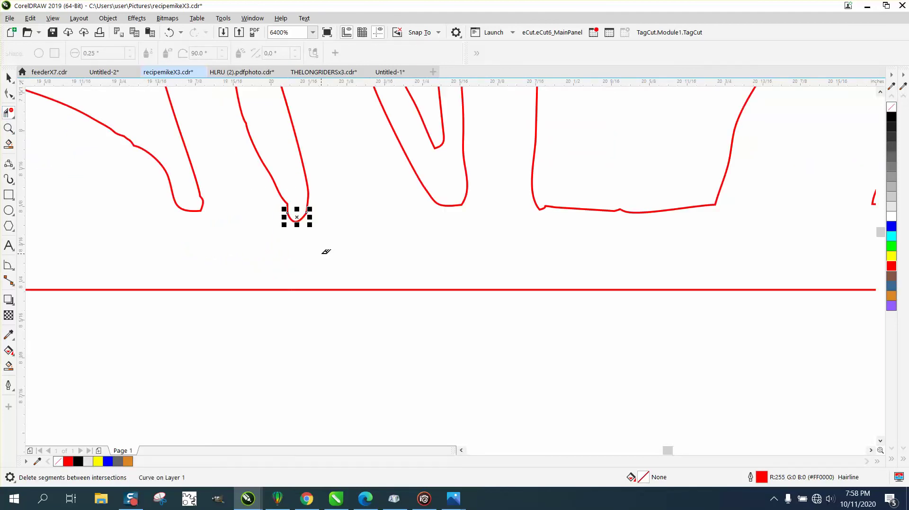
Examine the complete red outline of the portrait beside the traced image and the original photo
scroll(325, 251, down, 1)
scroll(326, 257, down, 1)
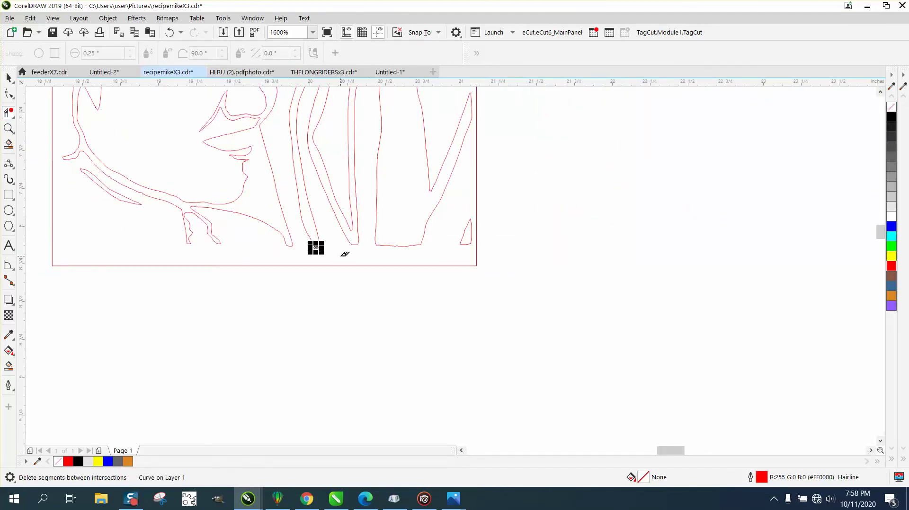
scroll(315, 247, down, 1)
scroll(328, 252, down, 1)
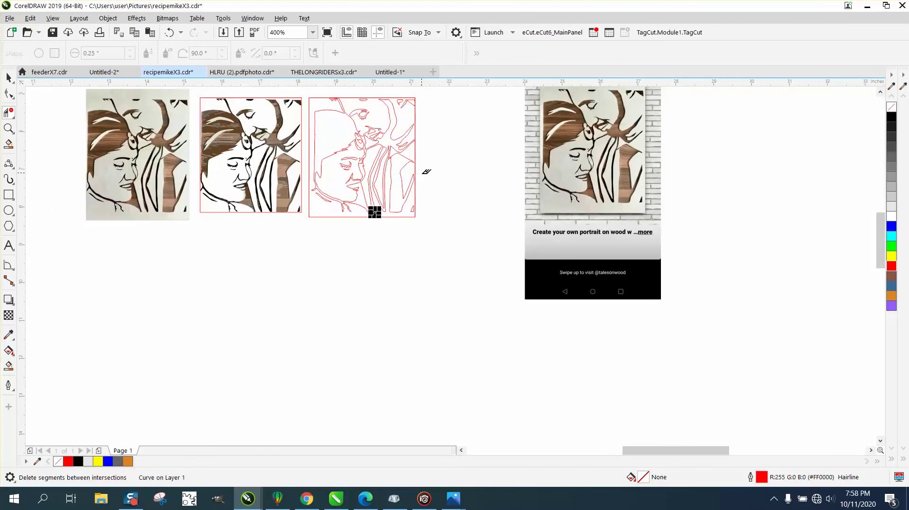
click(9, 128)
drag(328, 124, 431, 177)
scroll(431, 178, down, 1)
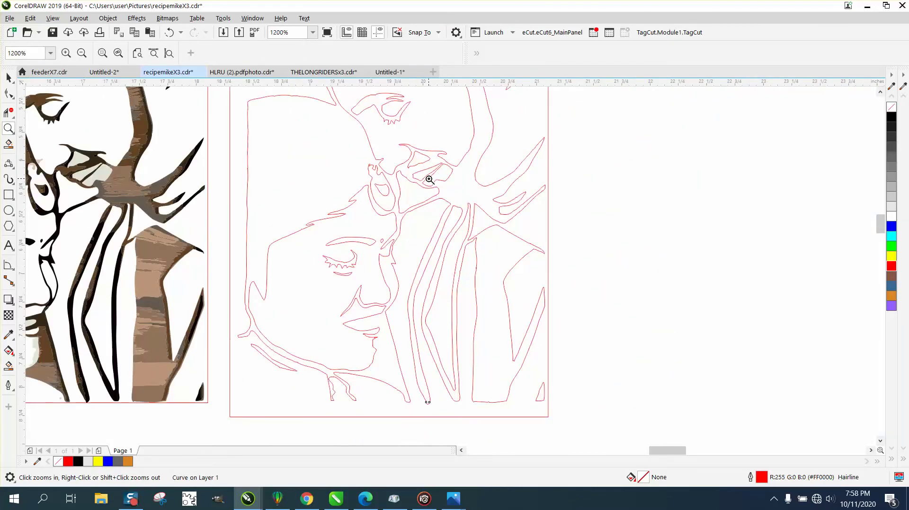
scroll(427, 179, down, 1)
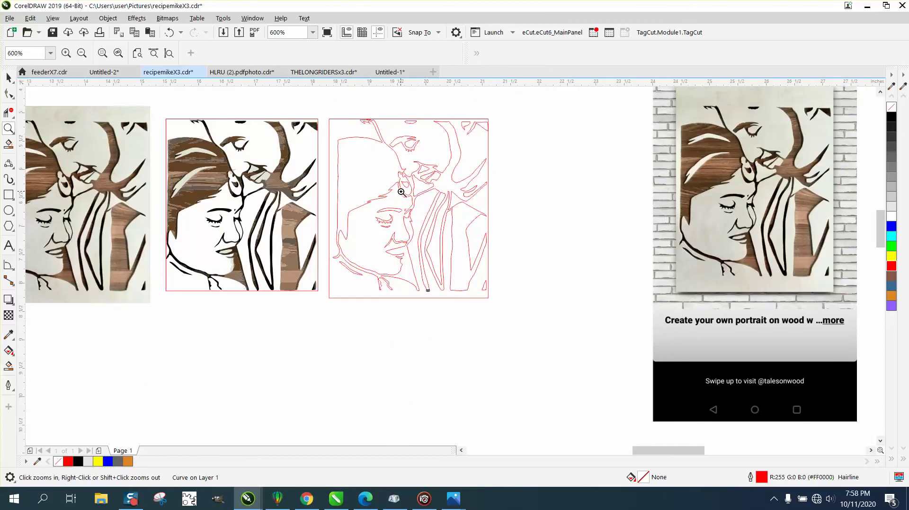